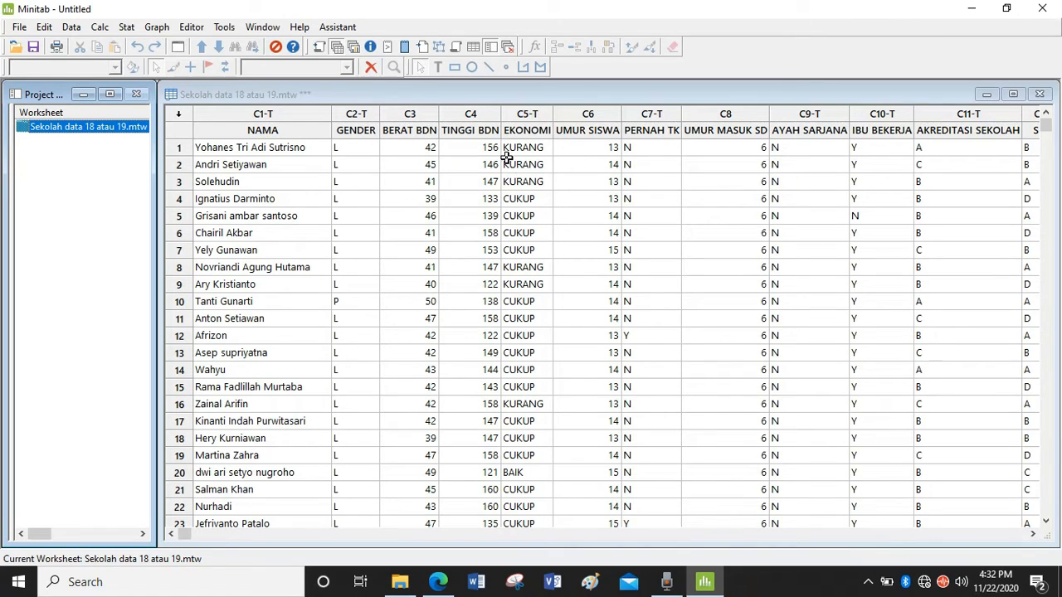
# - Start a simple one-Y bar chart whose bars represent a function of a variable
pyautogui.click(666, 176)
pyautogui.hscroll(6, 666, 176)
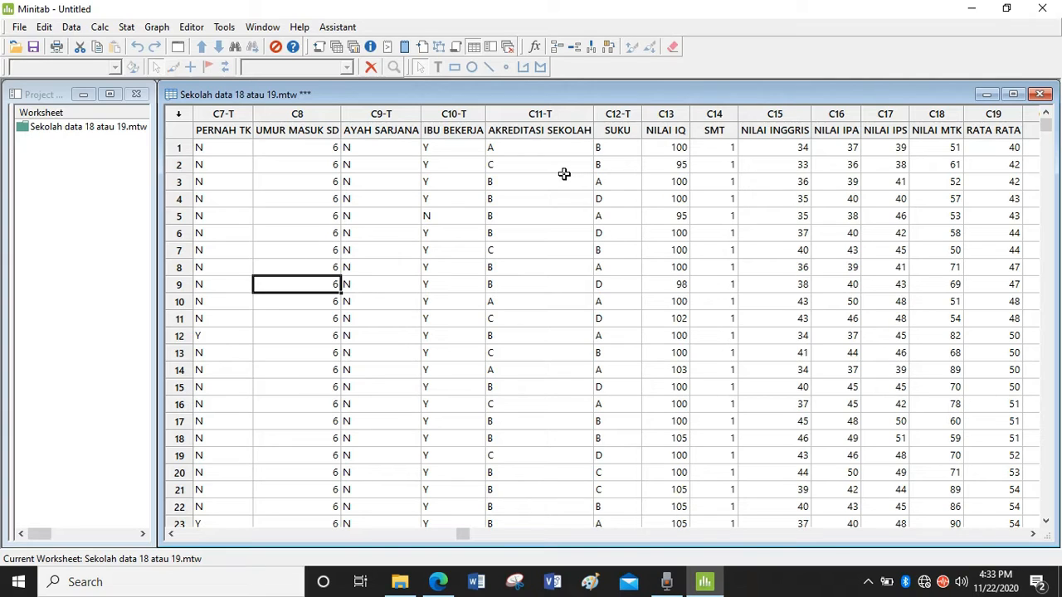
pyautogui.hscroll(-6, 563, 173)
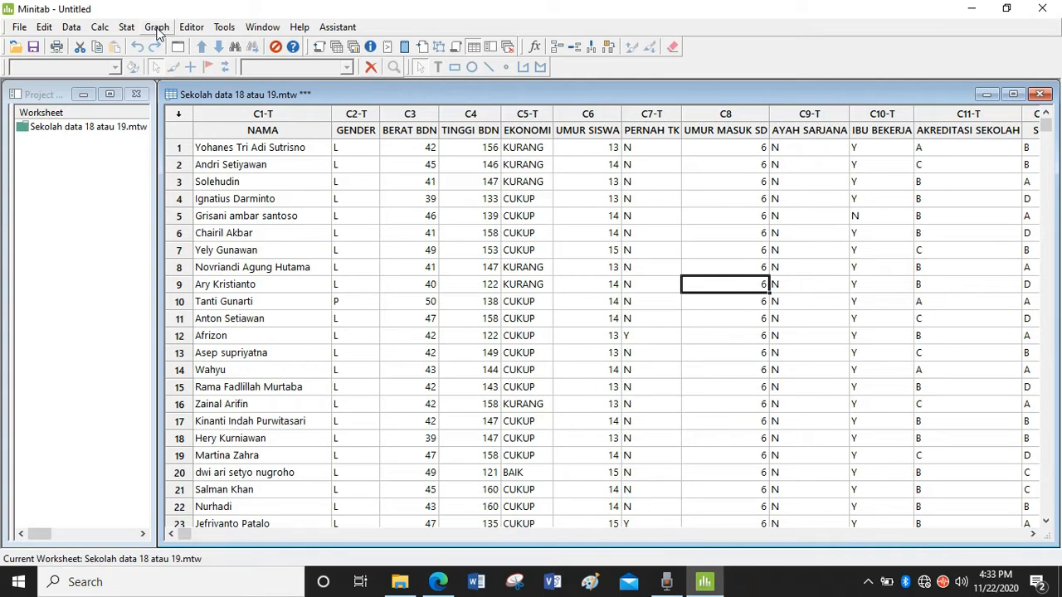
pyautogui.click(157, 27)
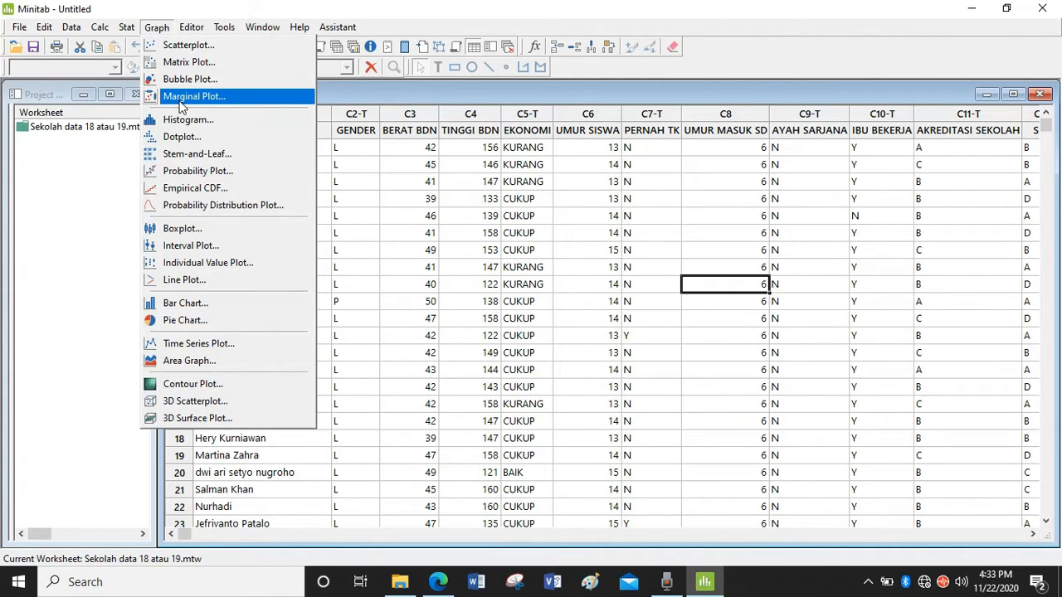
pyautogui.click(213, 307)
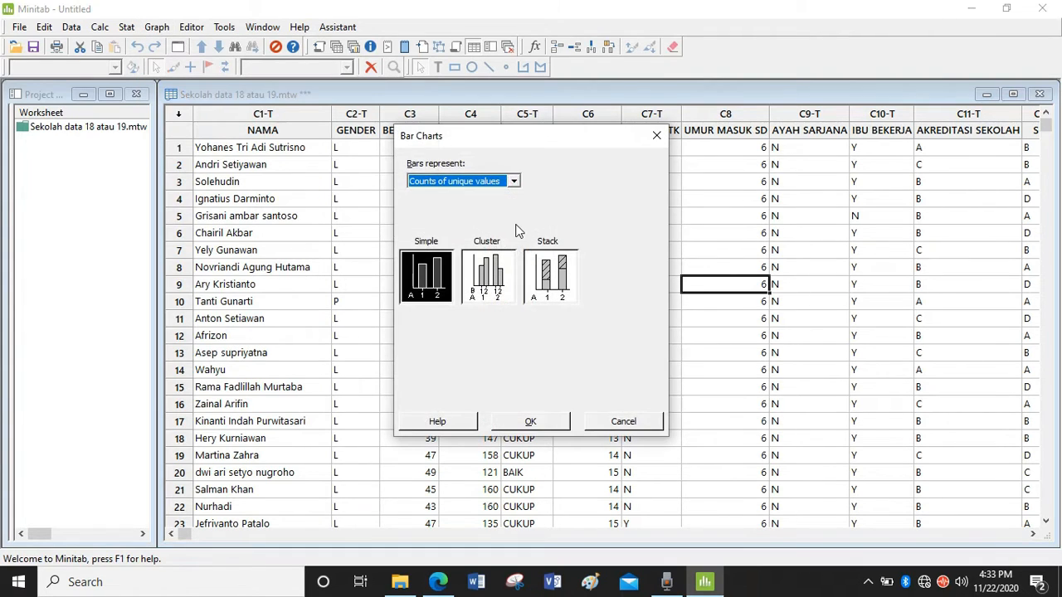
pyautogui.click(513, 183)
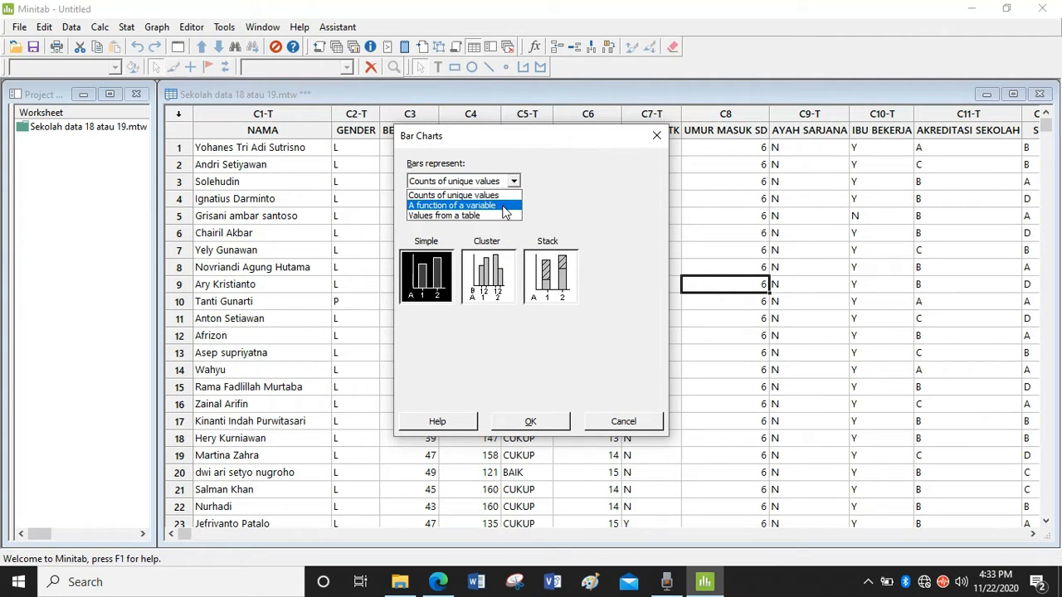
pyautogui.click(465, 206)
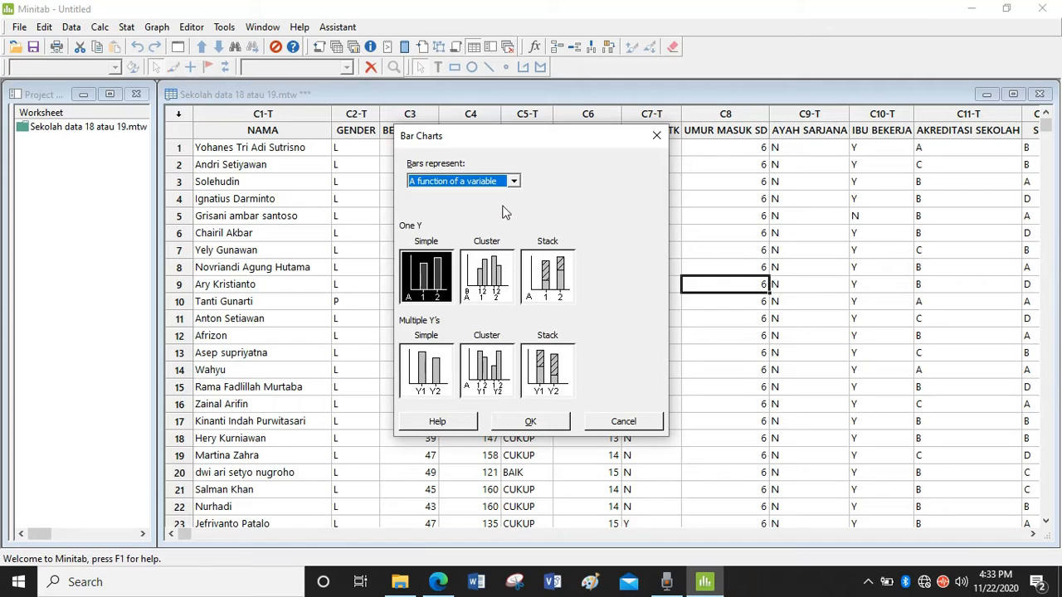
pyautogui.click(427, 277)
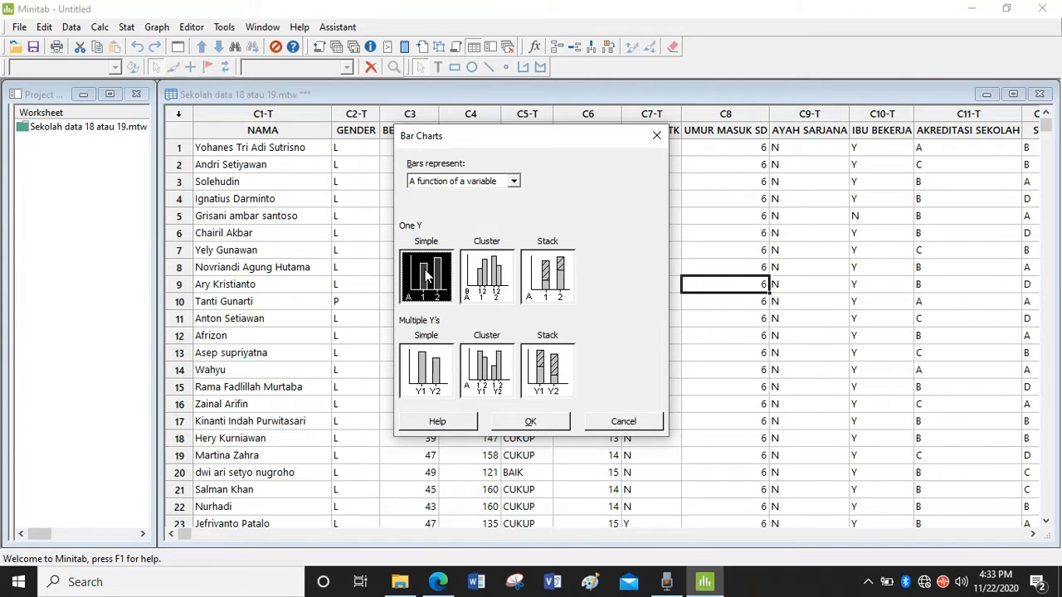
pyautogui.click(533, 420)
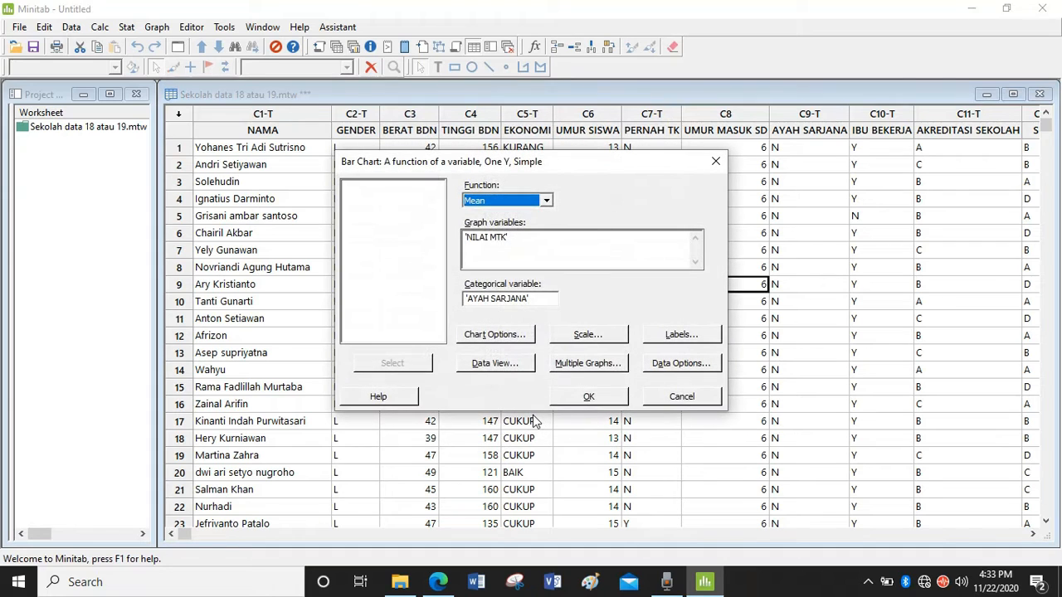
# - Create the bar chart with the Mean function, NILAI IPA as graph variable and AKREDITASI SEKOLAH as categorical variable
pyautogui.click(547, 201)
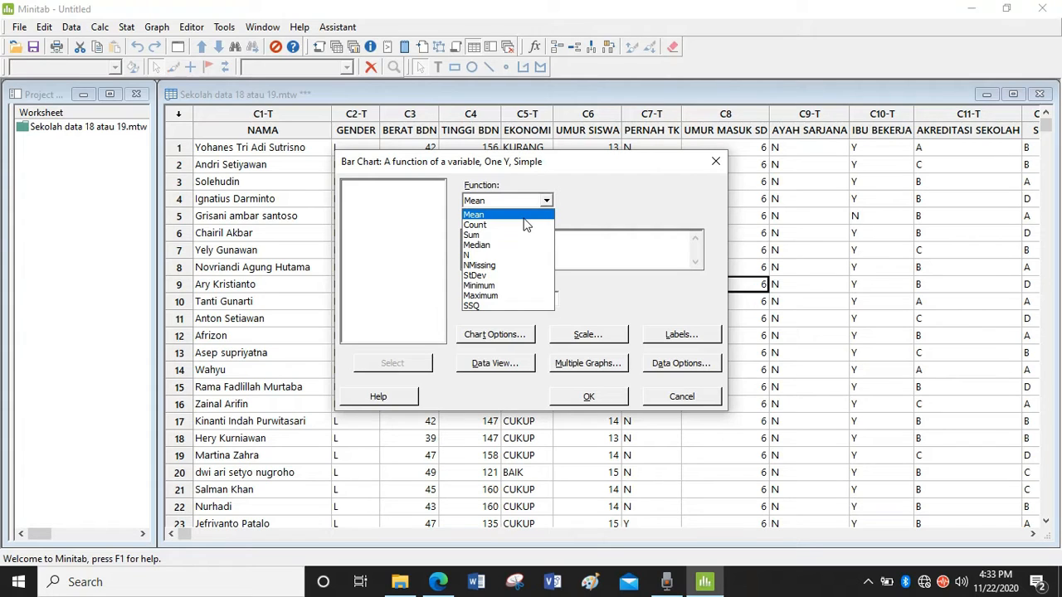
pyautogui.click(476, 216)
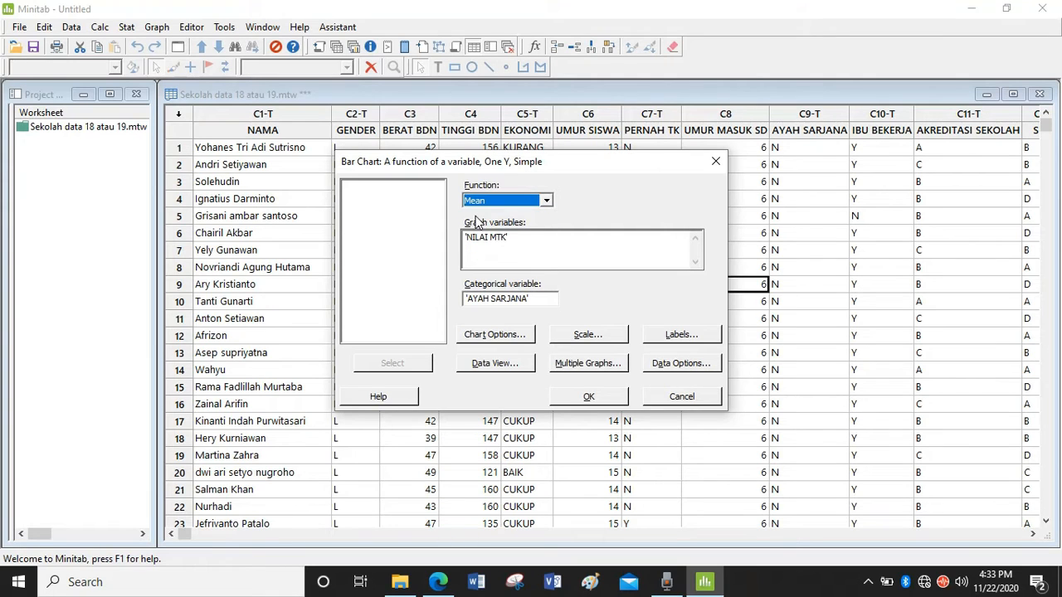
pyautogui.click(518, 240)
pyautogui.moveTo(518, 240); pyautogui.dragTo(459, 242)
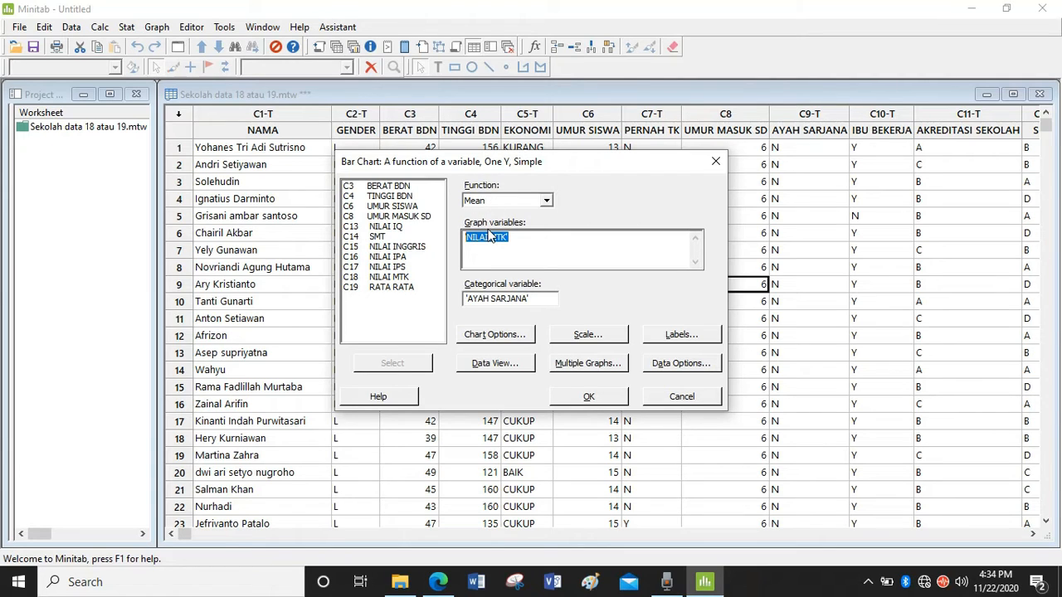
pyautogui.doubleClick(398, 257)
pyautogui.moveTo(540, 301); pyautogui.dragTo(462, 300)
pyautogui.press('BackSpace')
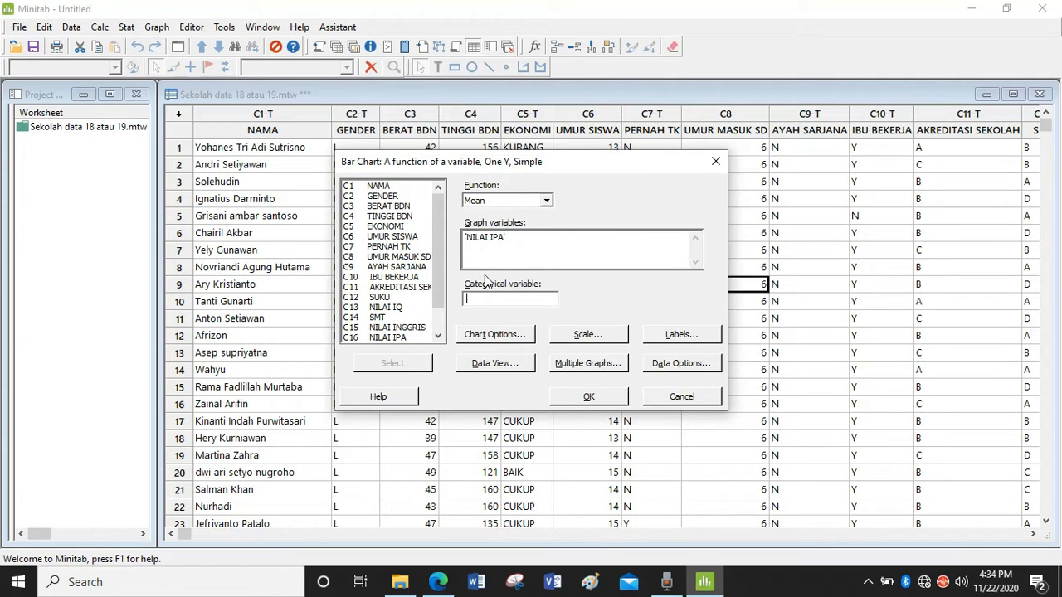
pyautogui.doubleClick(412, 290)
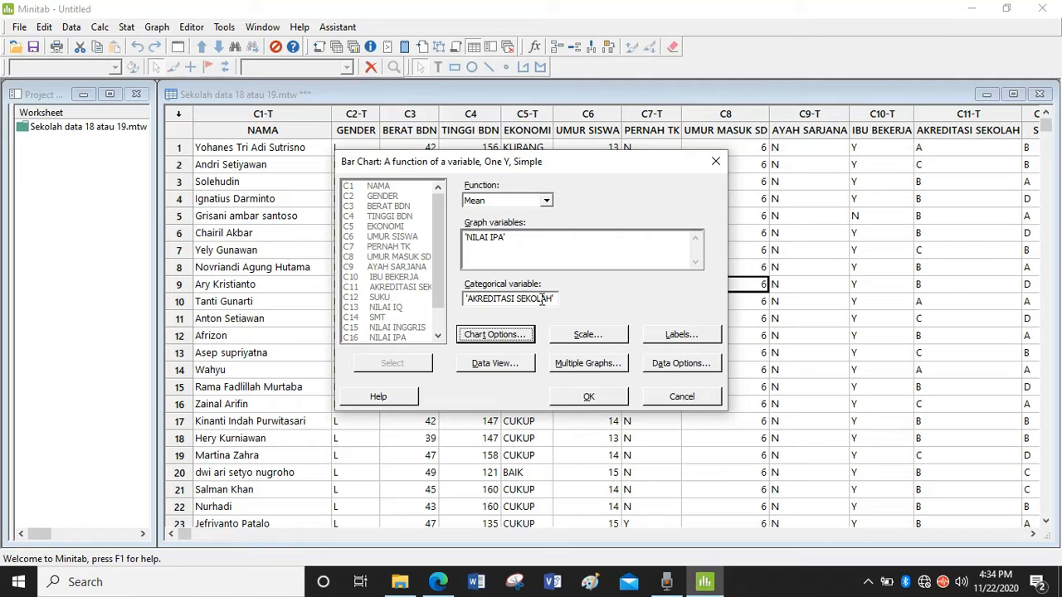
pyautogui.click(589, 397)
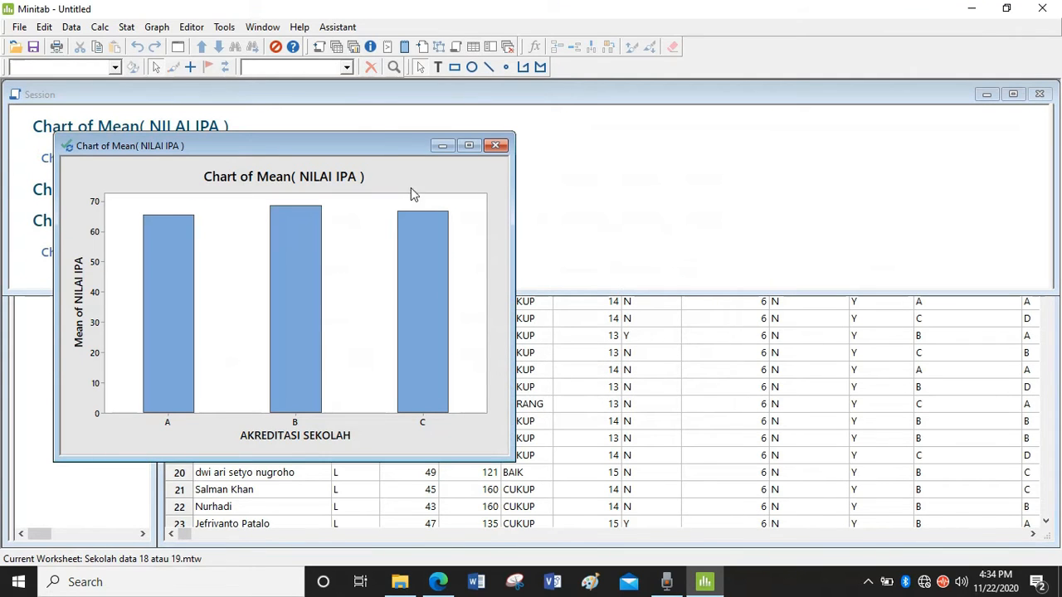
# - Display the mean NILAI IPA chart enlarged and inspect the bar values for accreditation groups A, B and C
pyautogui.click(353, 48)
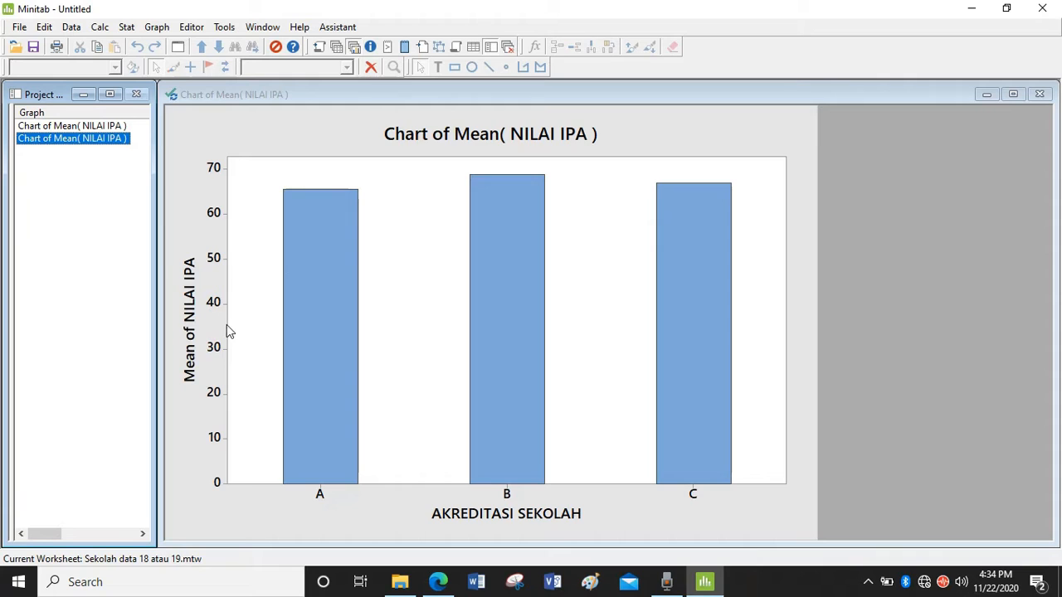
pyautogui.click(523, 439)
pyautogui.moveTo(523, 438)
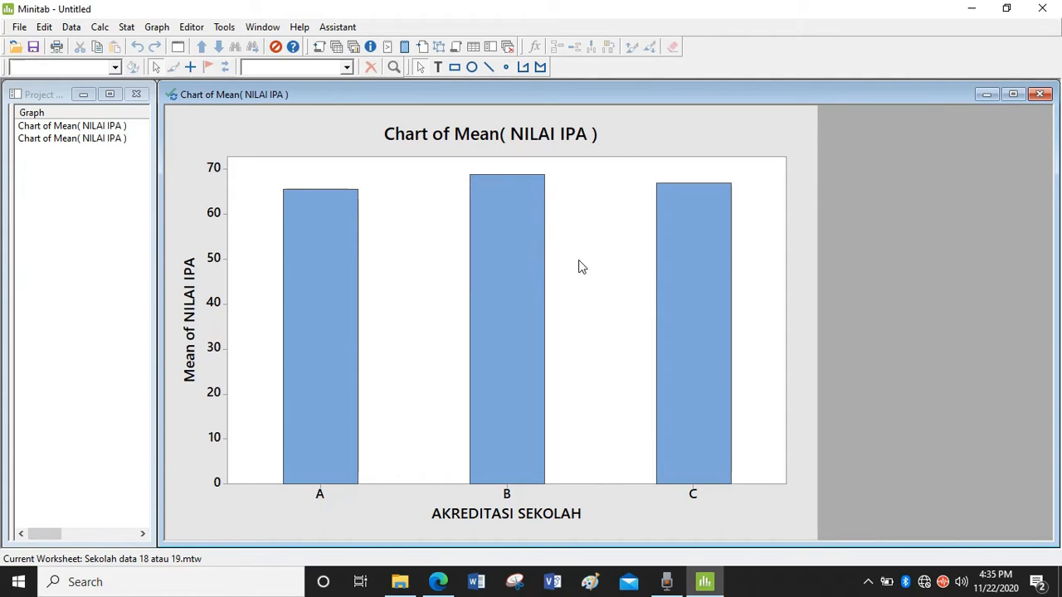
pyautogui.moveTo(520, 240)
pyautogui.moveTo(685, 237)
pyautogui.moveTo(322, 251)
# - Return to the worksheet and set up another simple one-Y bar chart based on a function of a variable
pyautogui.click(336, 47)
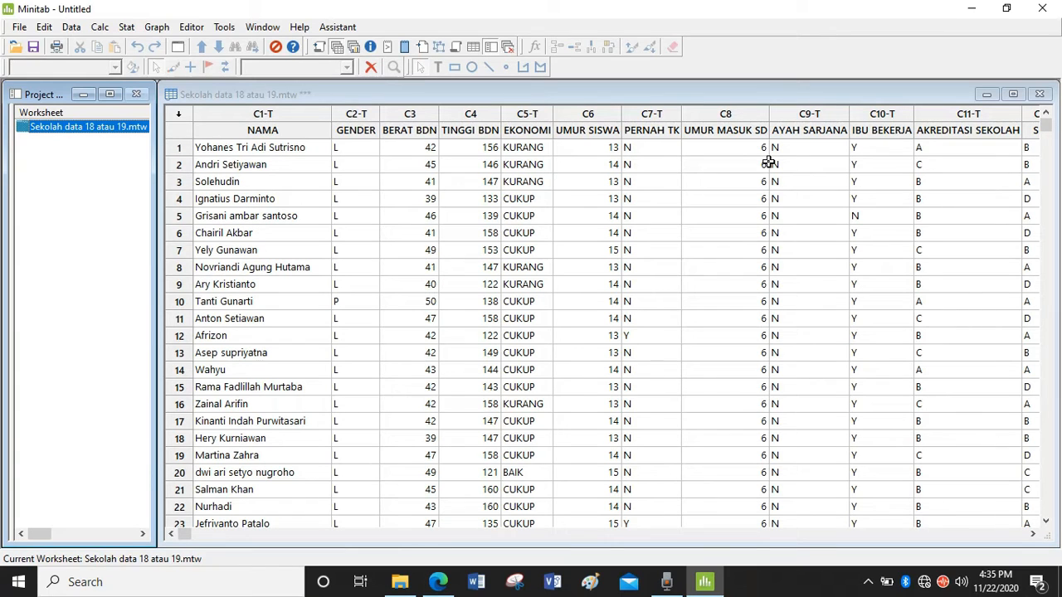
pyautogui.click(815, 164)
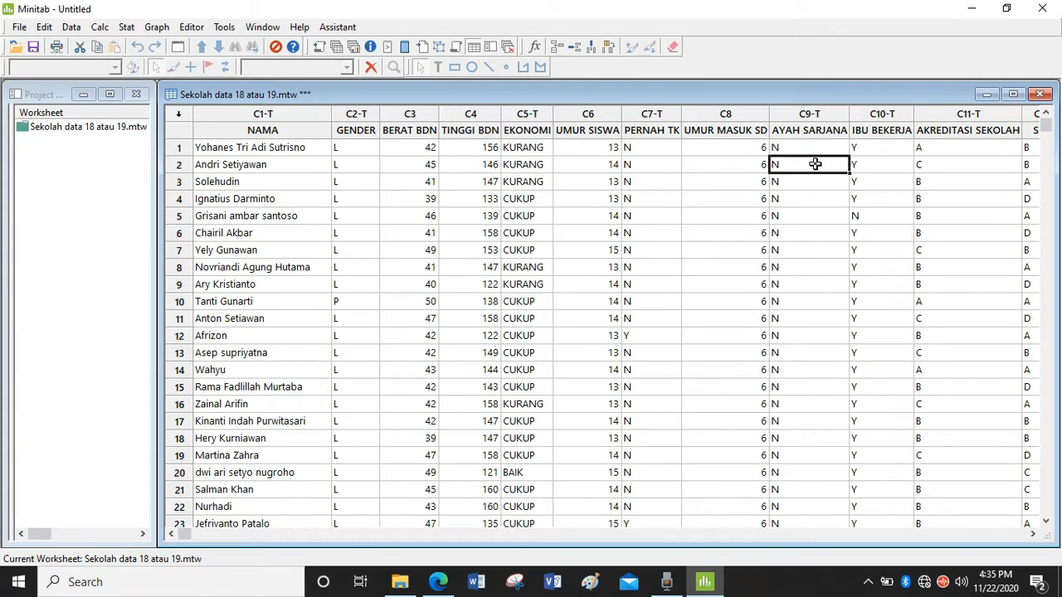
pyautogui.hscroll(5, 855, 189)
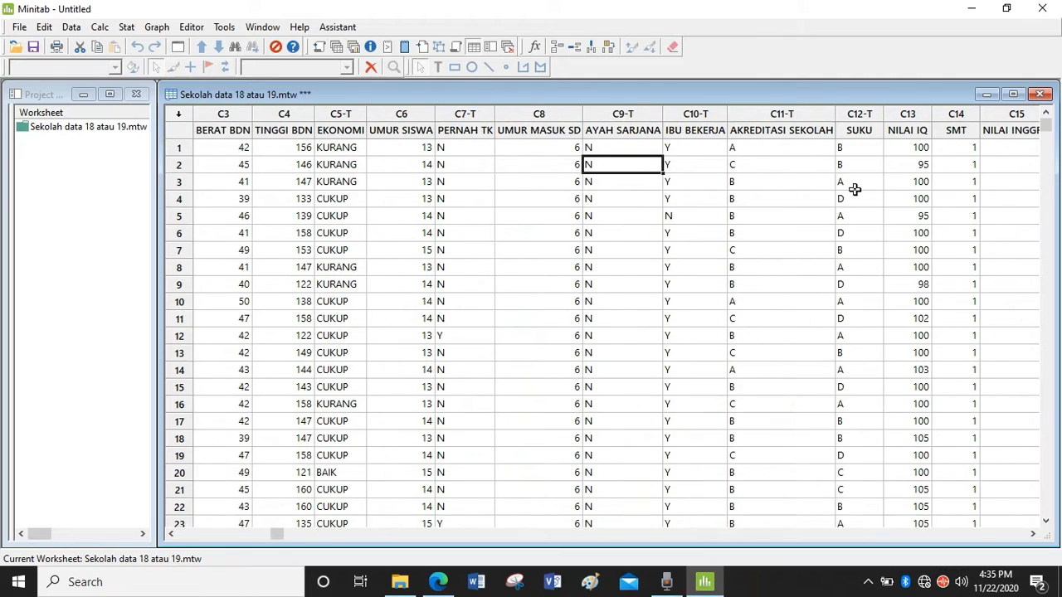
pyautogui.hscroll(1, 854, 189)
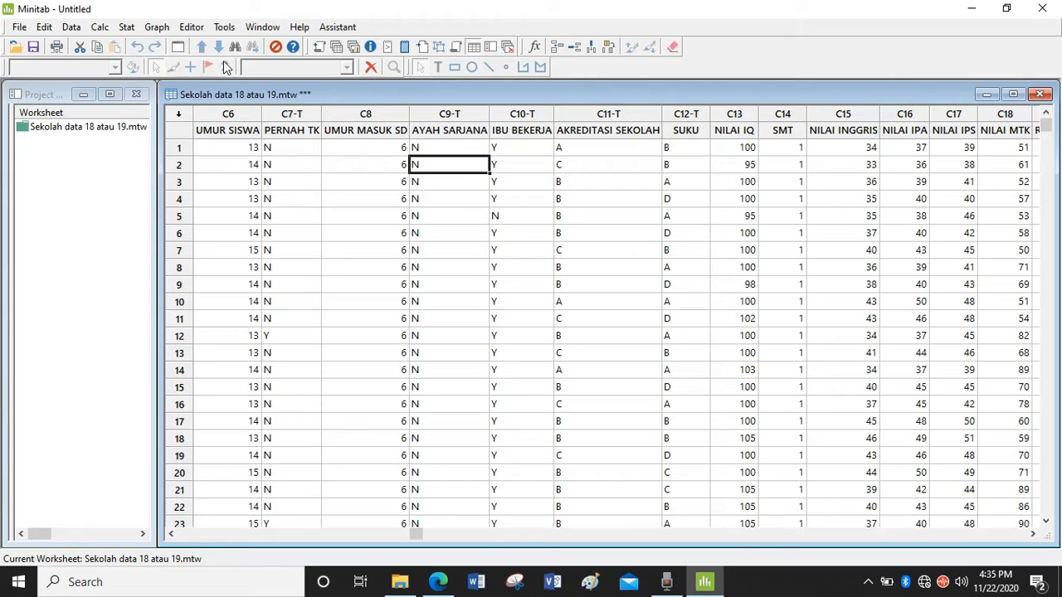
pyautogui.click(157, 27)
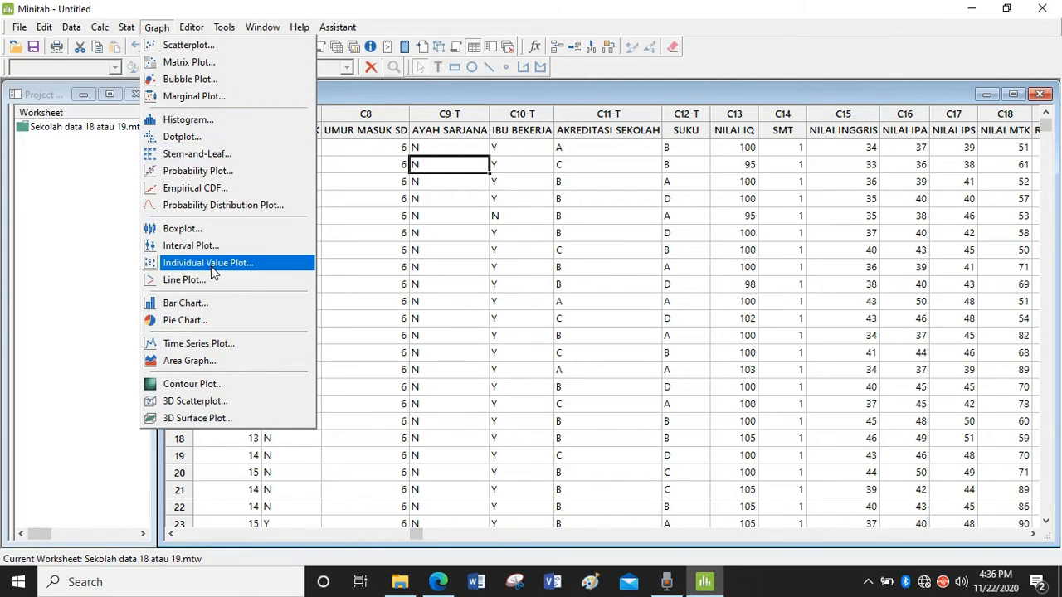
pyautogui.click(214, 307)
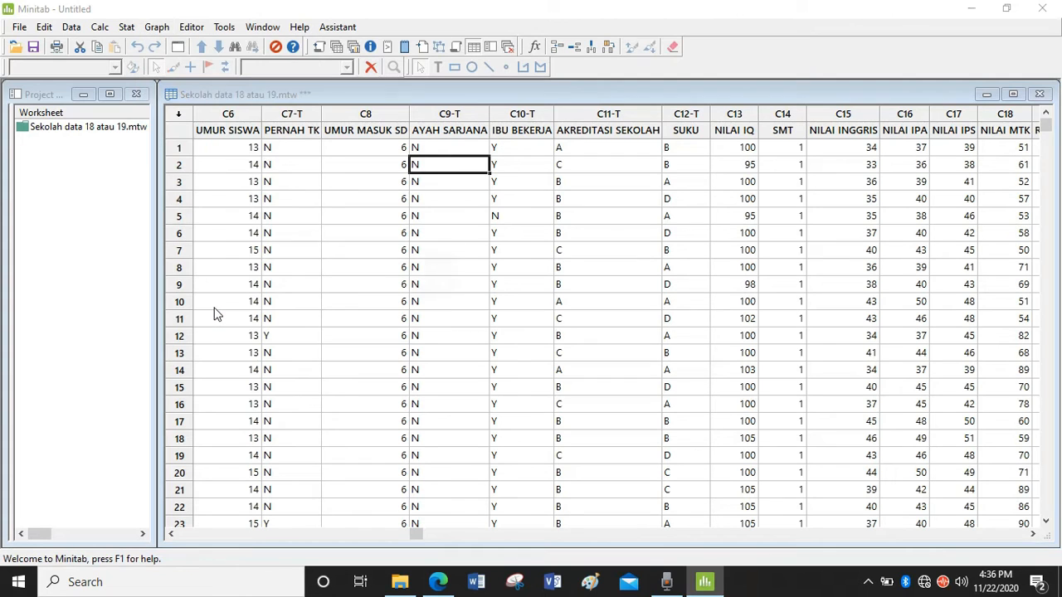
pyautogui.click(513, 181)
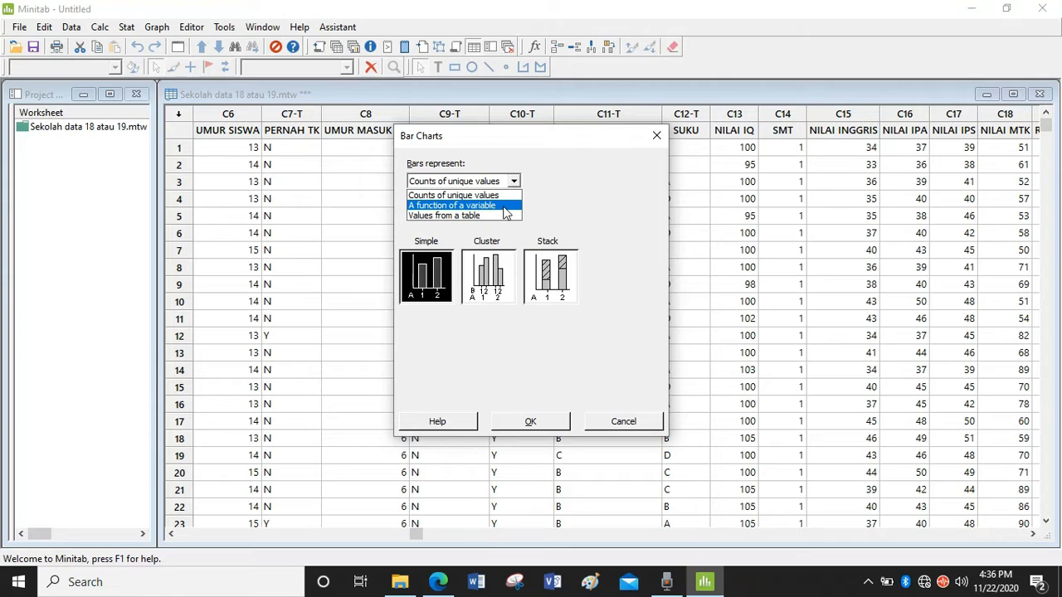
pyautogui.click(506, 212)
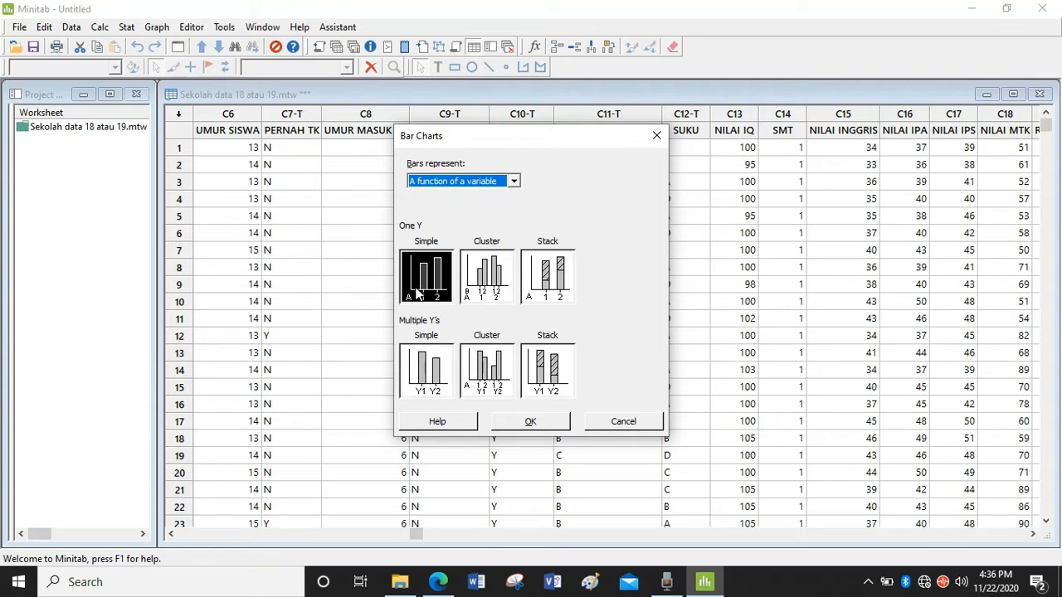
pyautogui.click(418, 292)
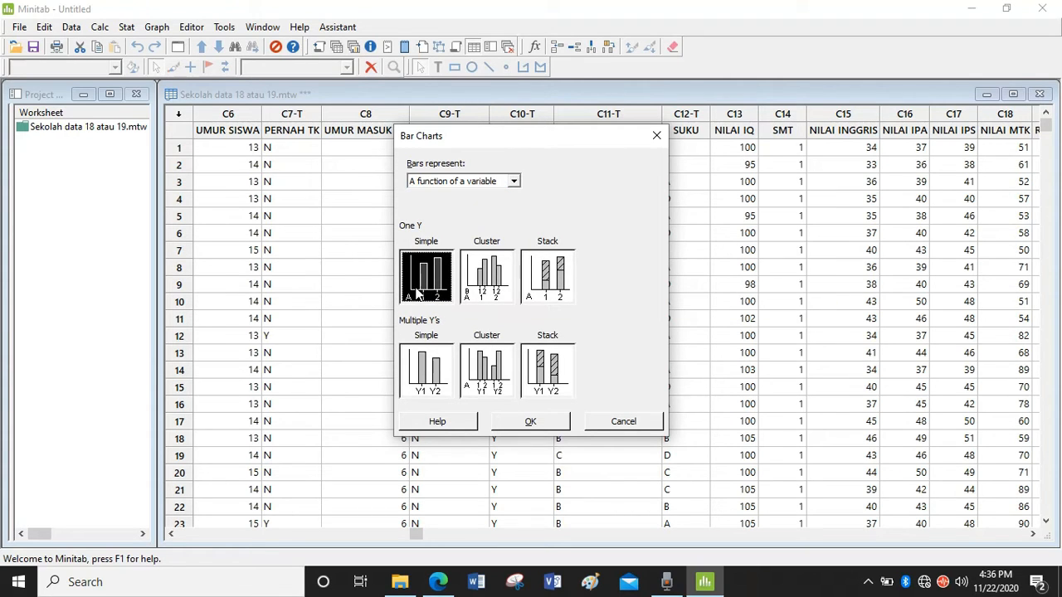
pyautogui.click(531, 422)
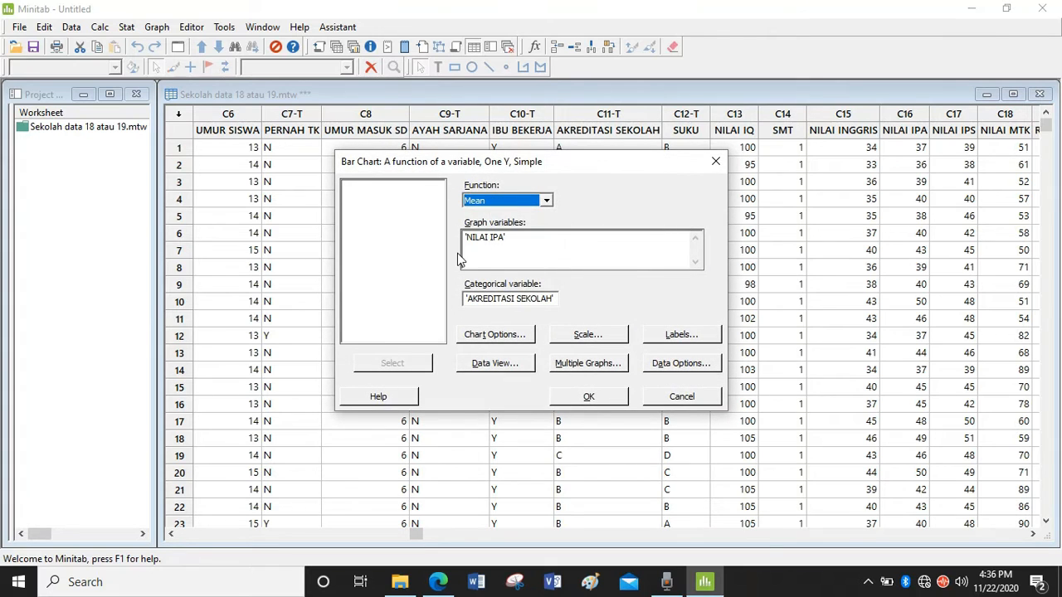
# - Create the bar chart with the Maximum function for NILAI IPA by AKREDITASI SEKOLAH
pyautogui.click(547, 202)
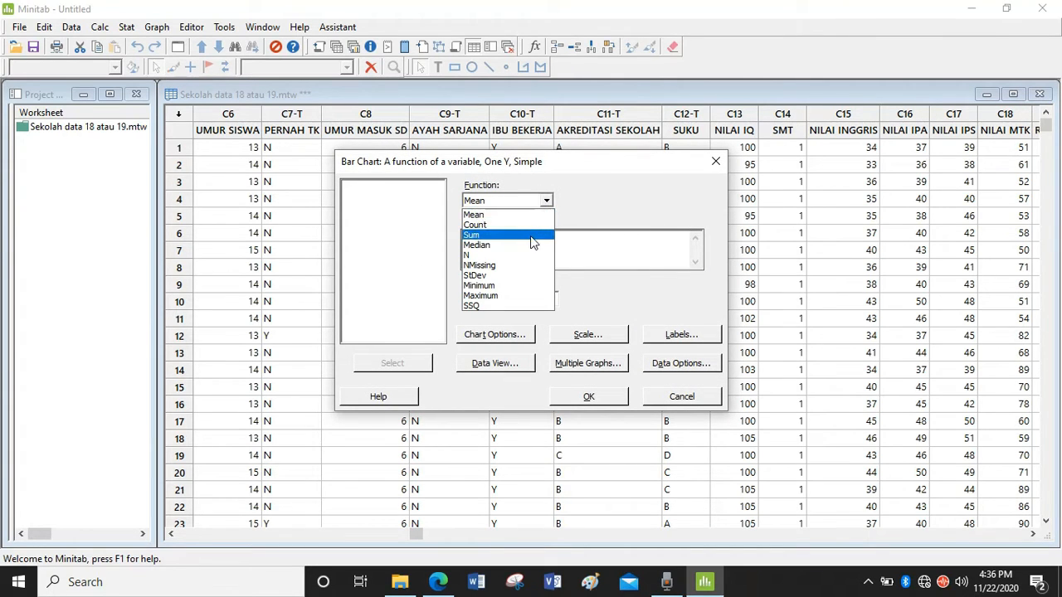
pyautogui.click(510, 301)
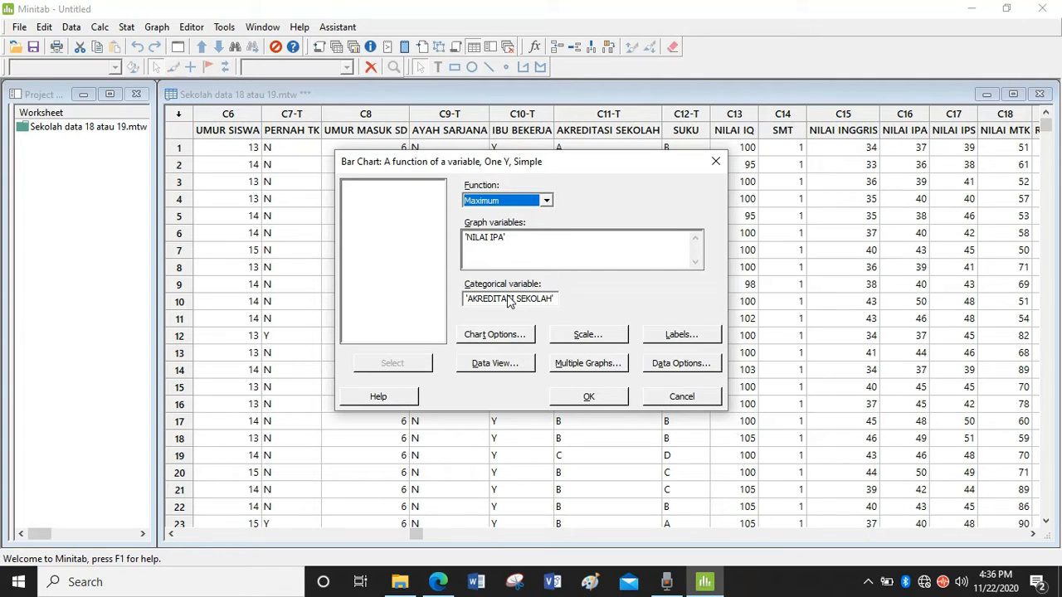
pyautogui.click(508, 240)
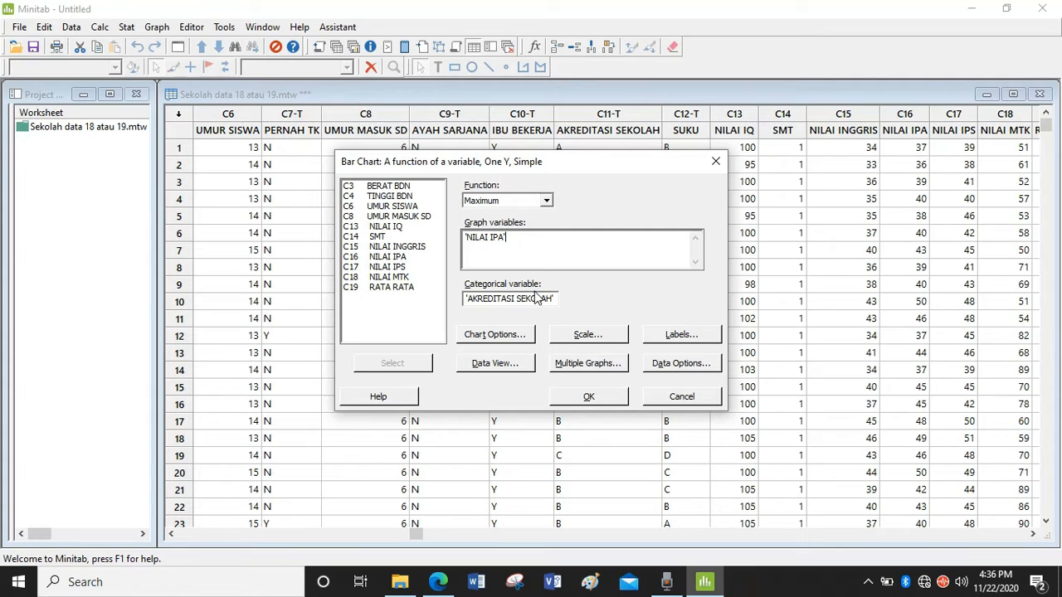
pyautogui.click(535, 306)
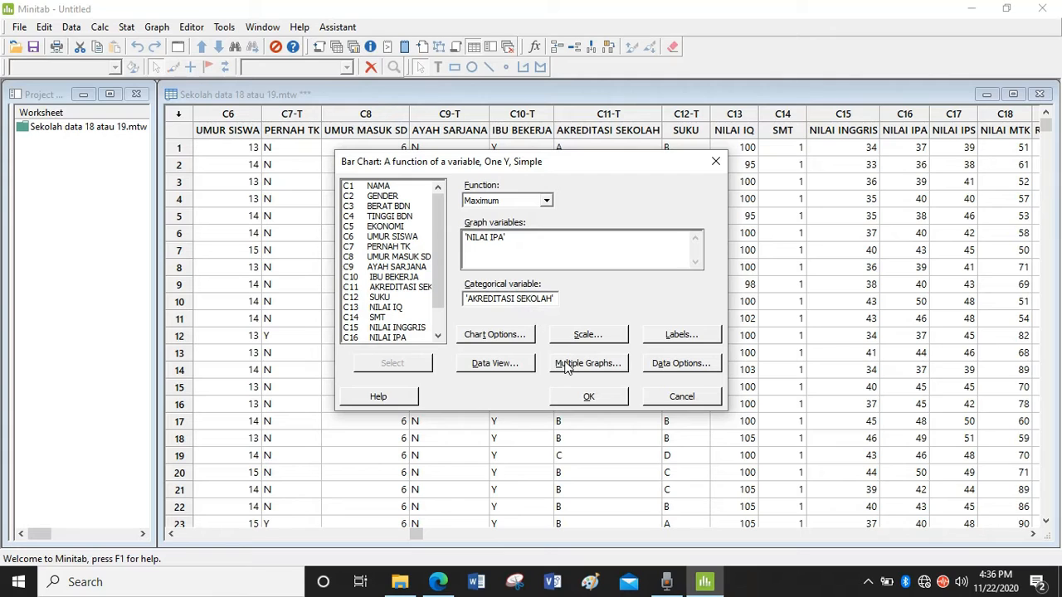
pyautogui.click(583, 397)
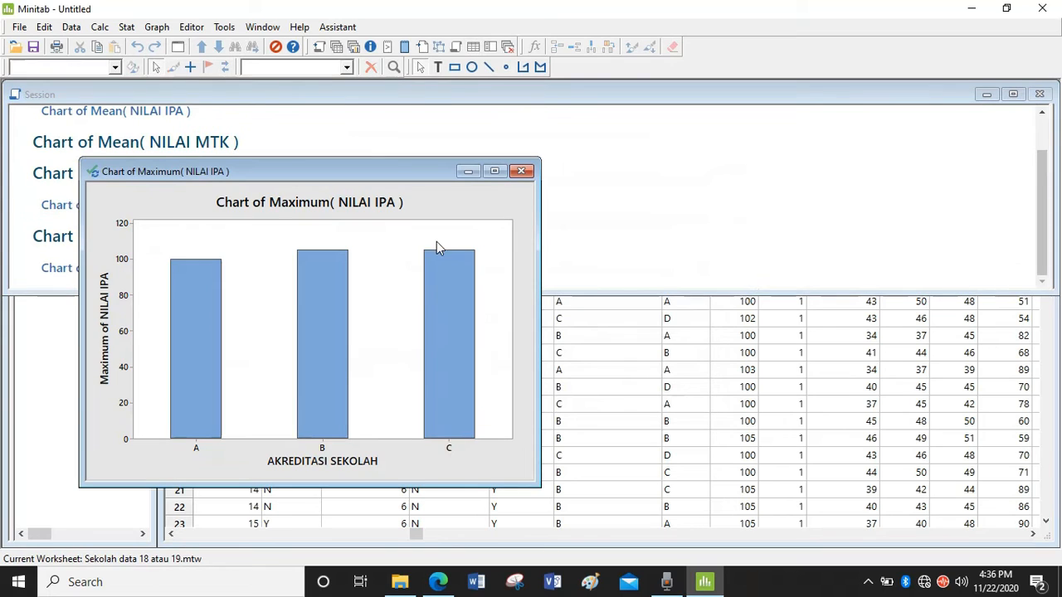
# - Display the maximum NILAI IPA chart enlarged and inspect the bar values of the accreditation groups
pyautogui.click(351, 47)
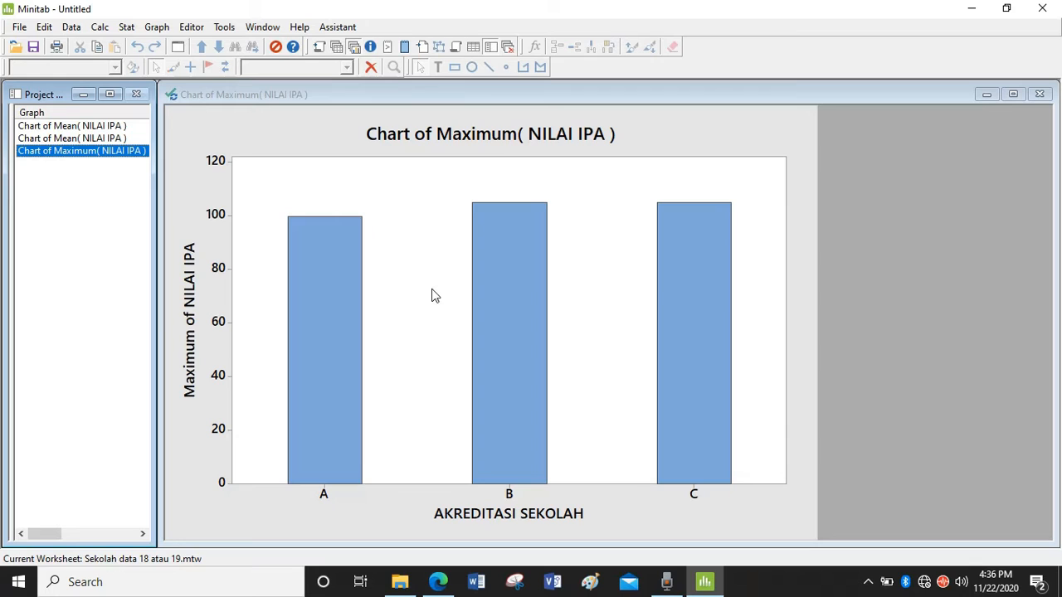
pyautogui.click(396, 296)
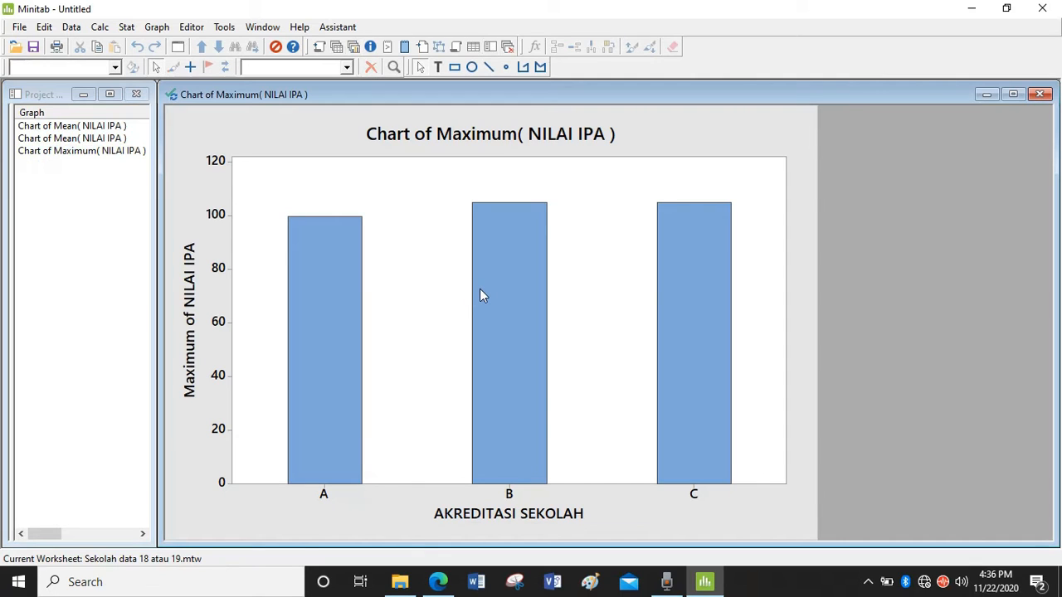
pyautogui.moveTo(481, 291)
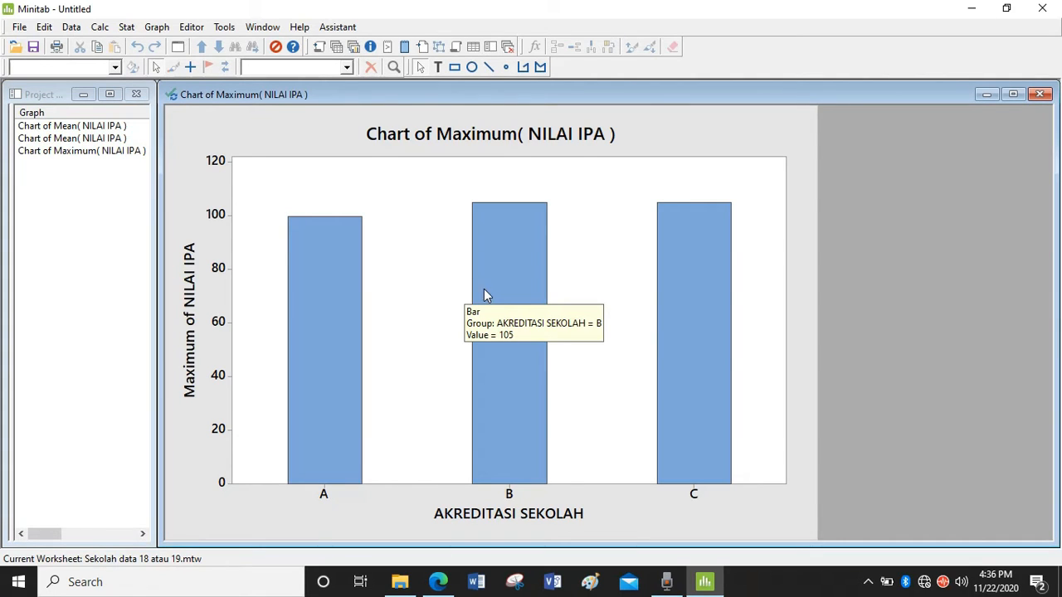
pyautogui.moveTo(687, 296)
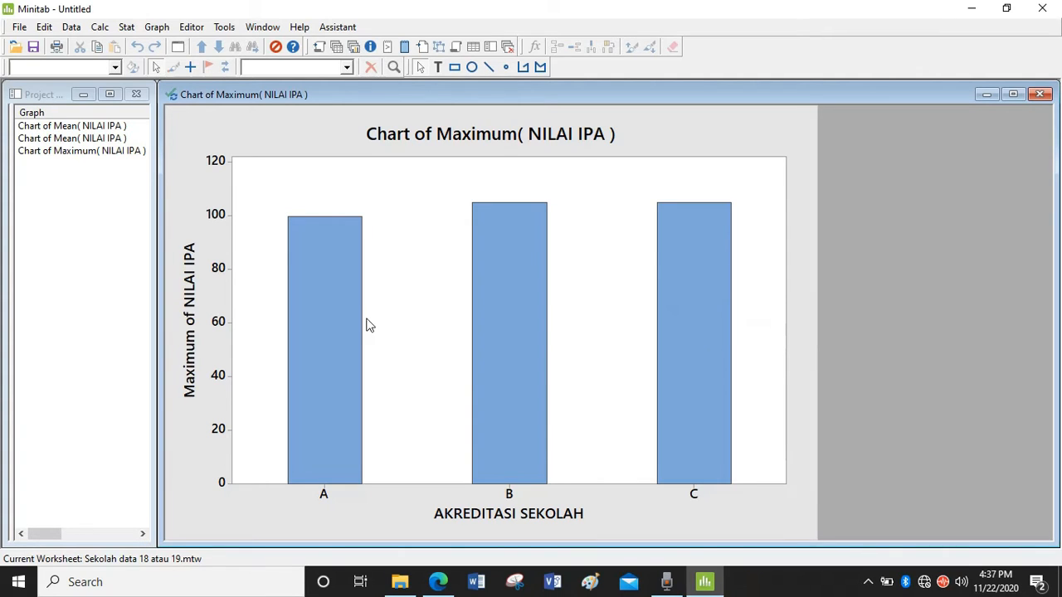
pyautogui.moveTo(336, 322)
pyautogui.moveTo(492, 235)
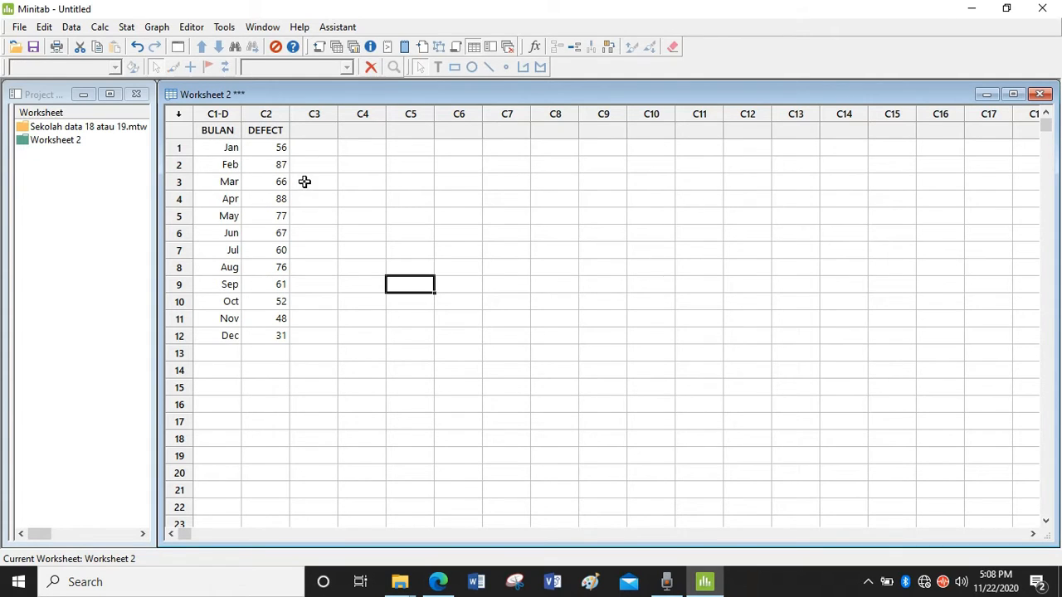
# - Set up a simple time series plot with DEFECT as the series
pyautogui.click(160, 31)
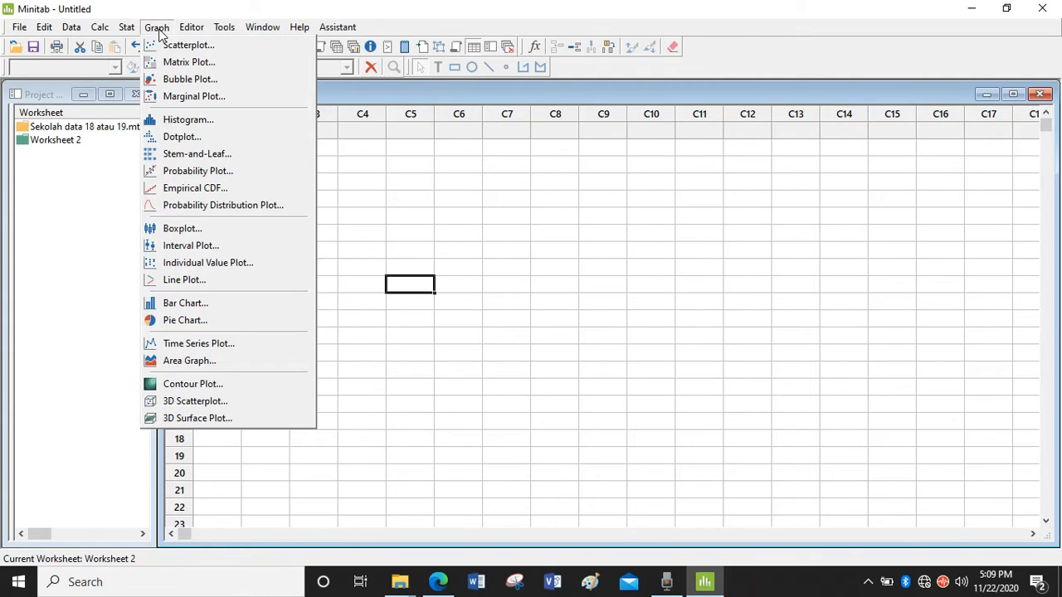
pyautogui.click(183, 347)
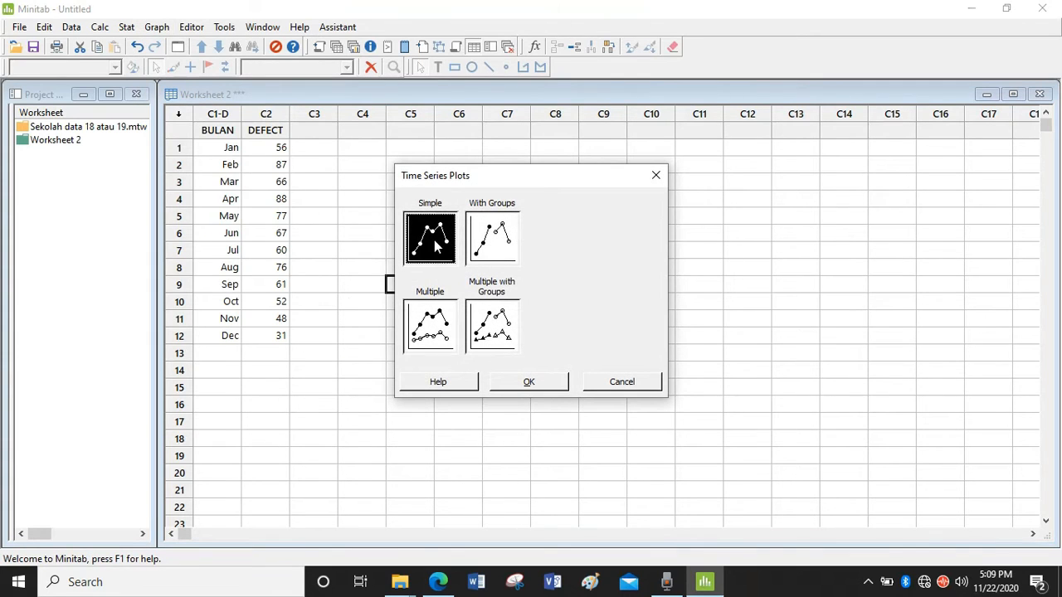
pyautogui.click(528, 386)
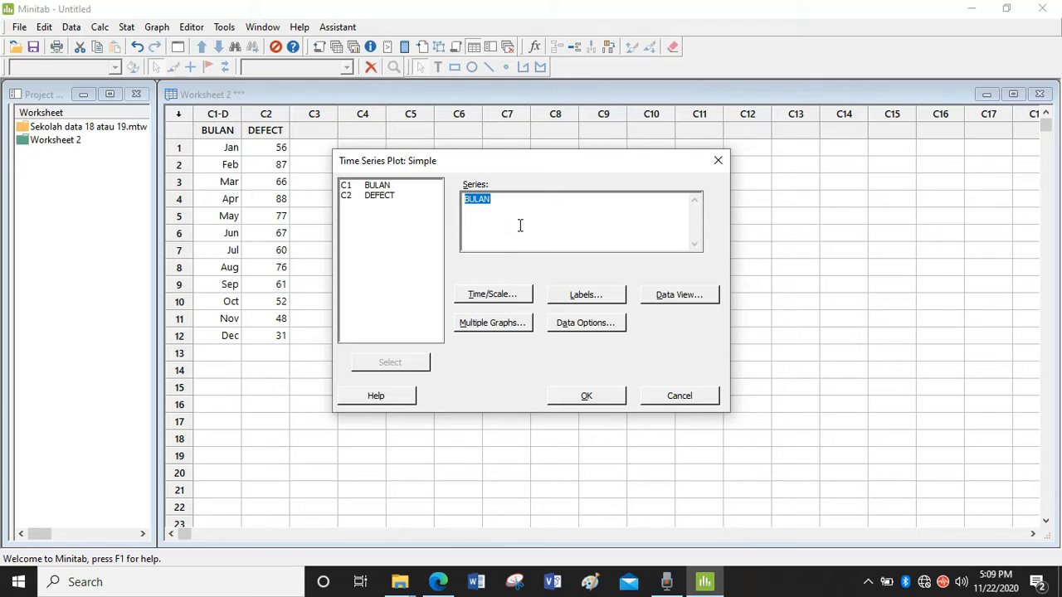
pyautogui.doubleClick(390, 203)
# - Set the time series plot's data labels to use the labels from the BULAN column
pyautogui.click(605, 296)
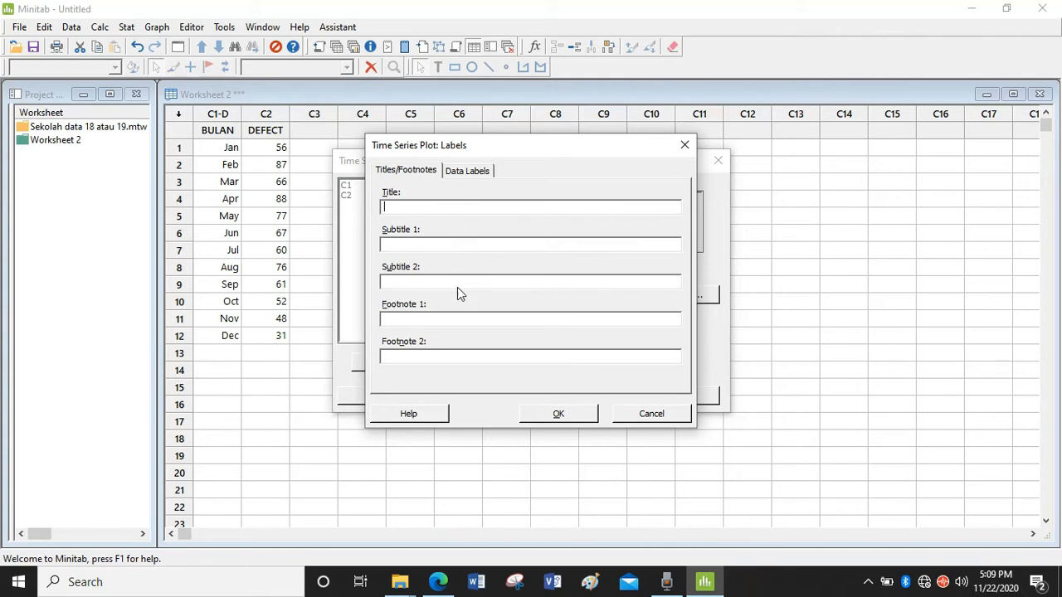
pyautogui.click(470, 171)
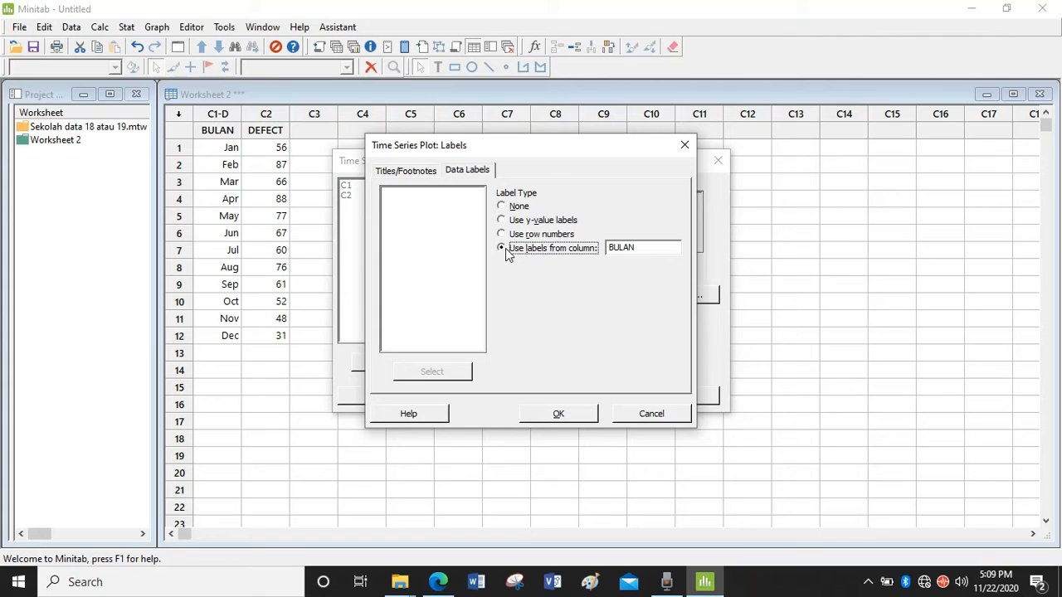
pyautogui.click(636, 248)
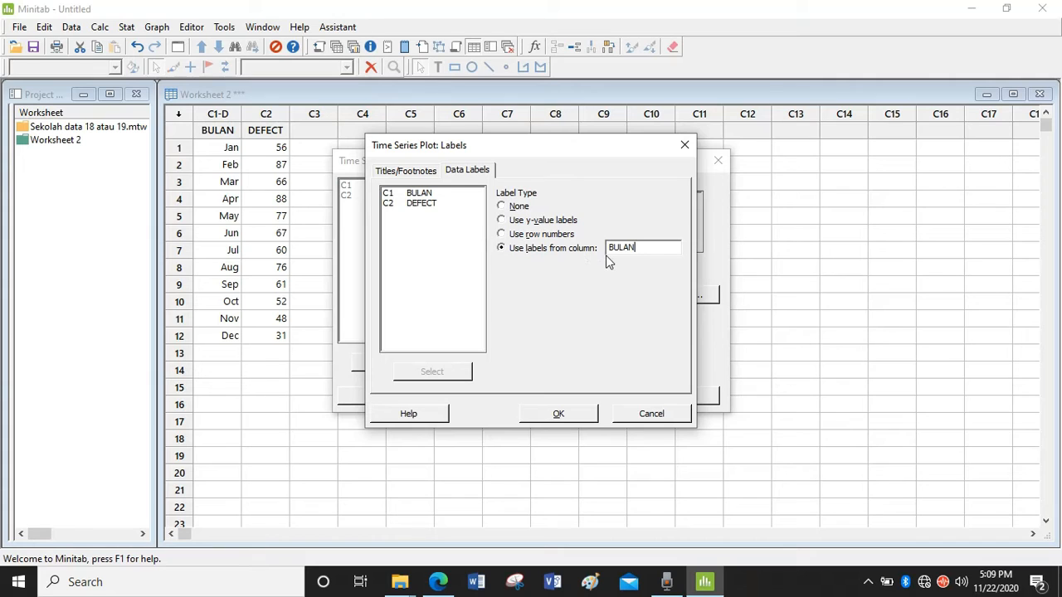
pyautogui.doubleClick(419, 194)
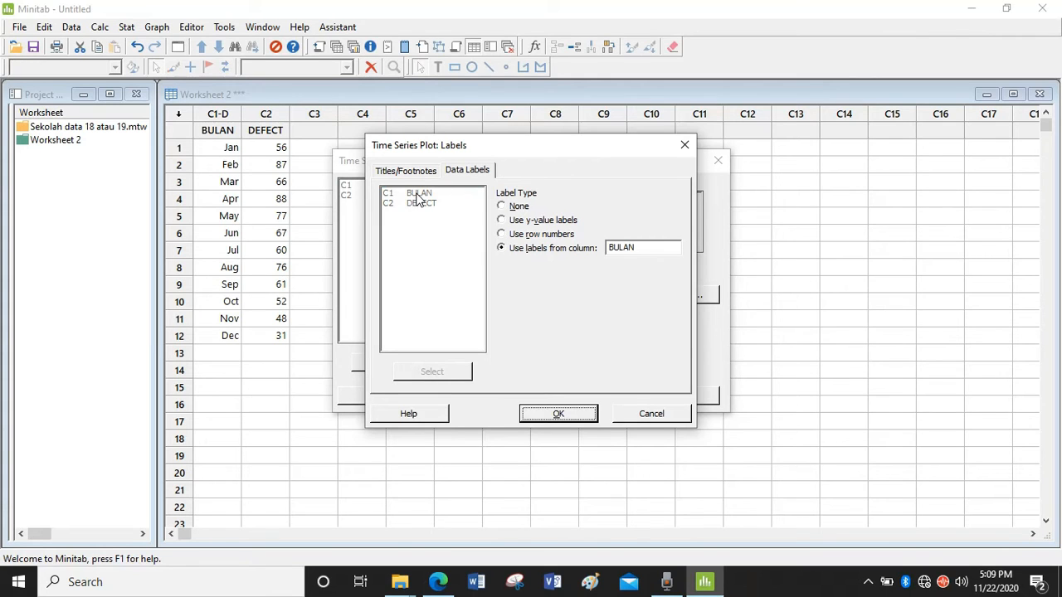
pyautogui.click(561, 414)
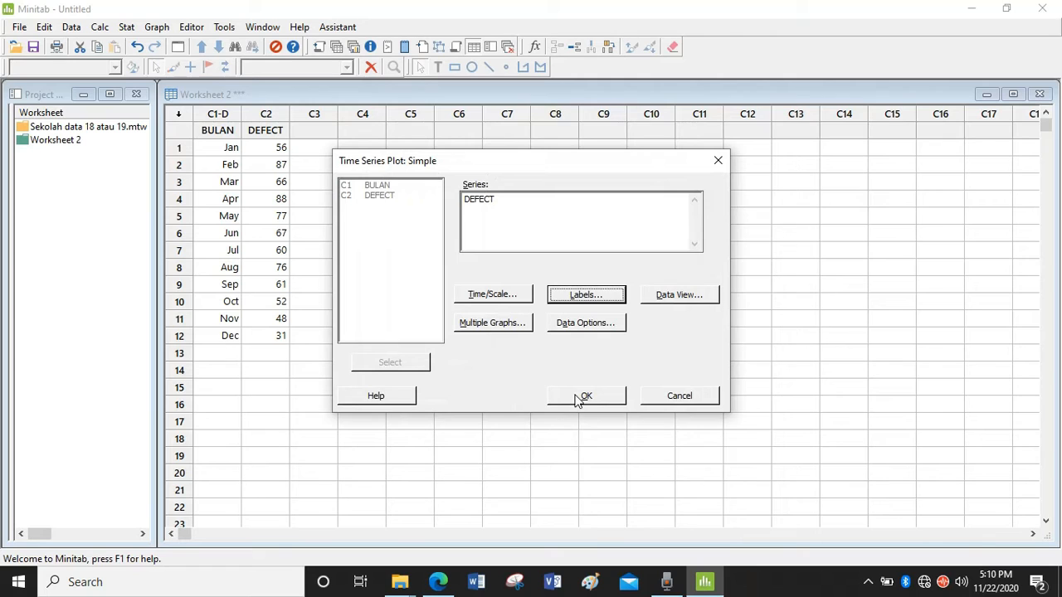
# - Create the DEFECT time series plot and display it enlarged to inspect the monthly points
pyautogui.click(579, 398)
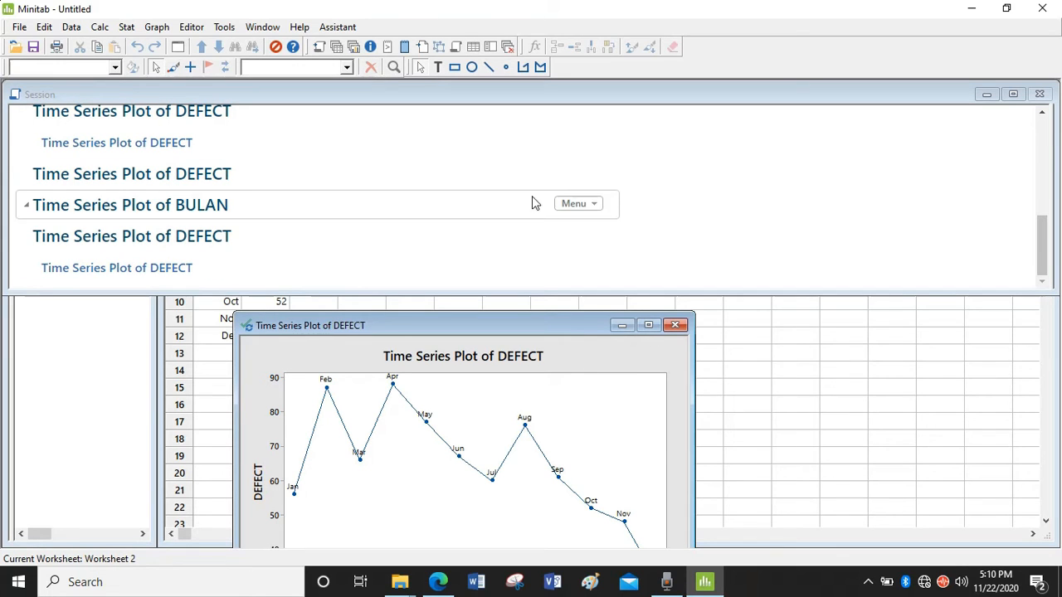
pyautogui.click(353, 46)
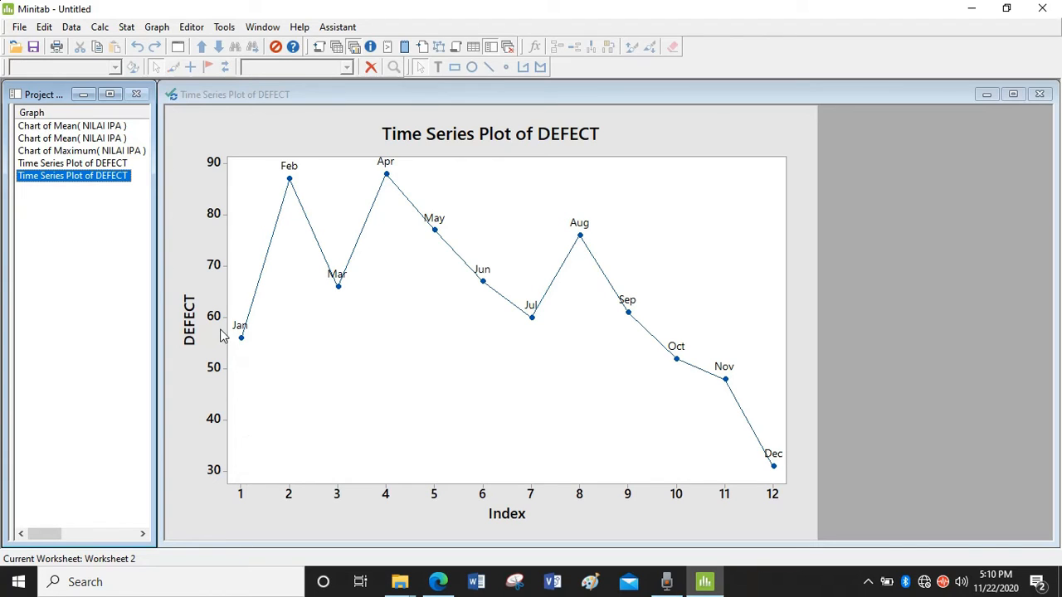
pyautogui.click(254, 339)
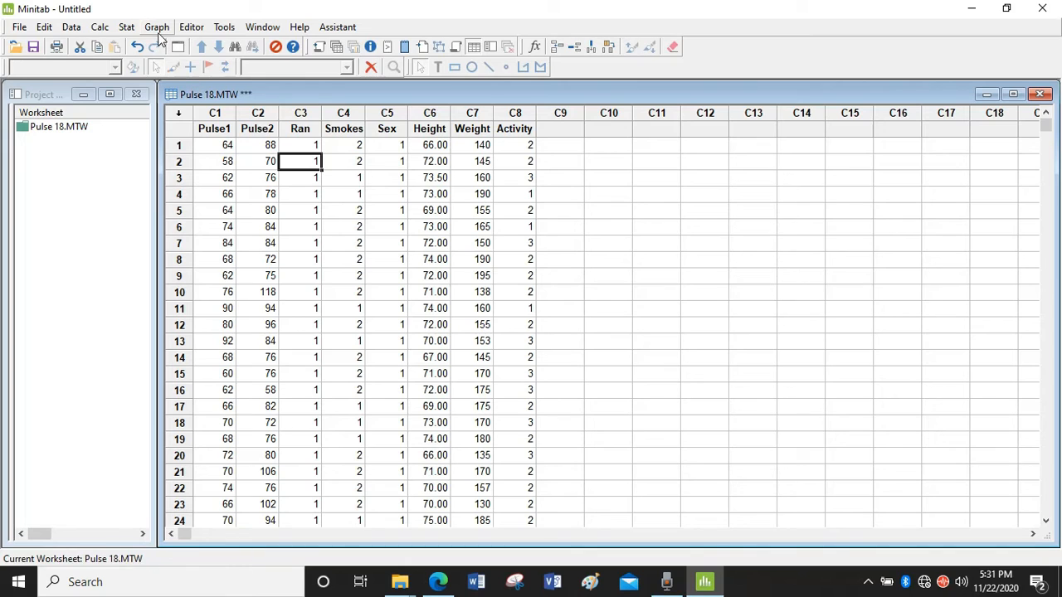
# - Create a With Fit histogram of Pulse1 from the Pulse 18 worksheet and display it enlarged
pyautogui.click(157, 28)
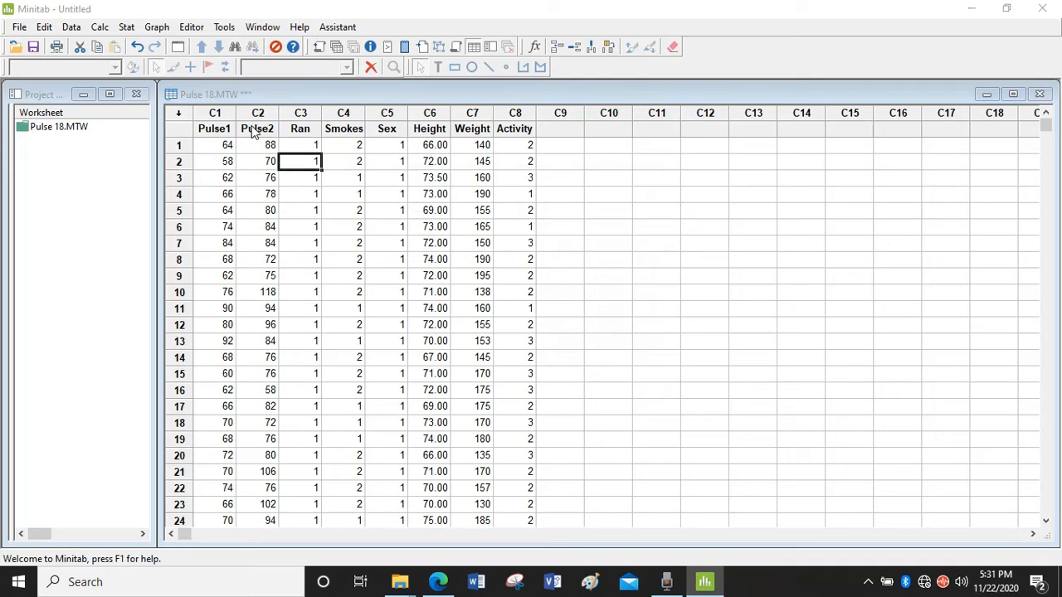
pyautogui.click(253, 131)
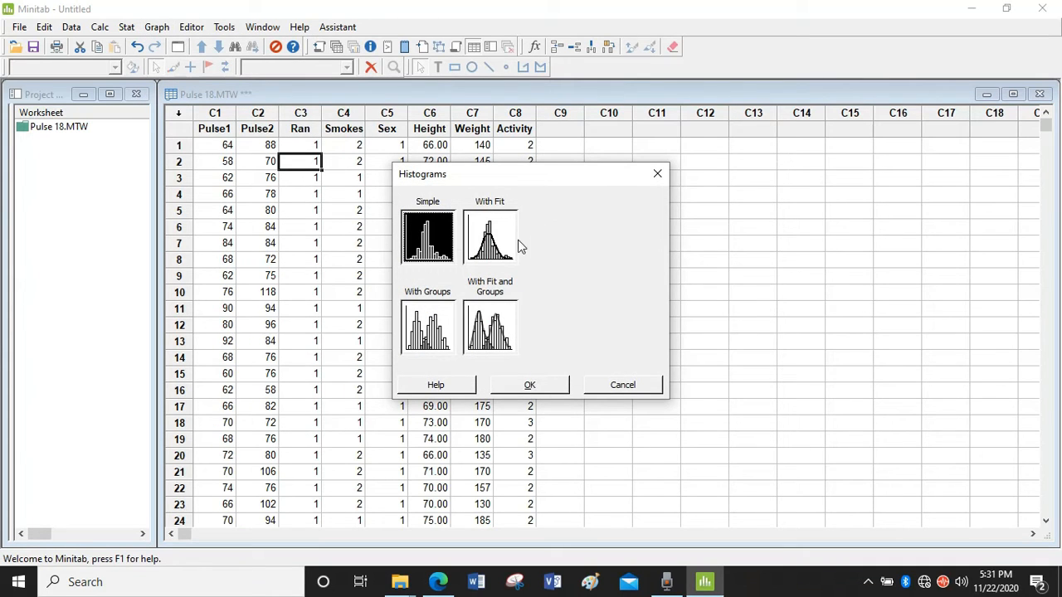
pyautogui.click(491, 238)
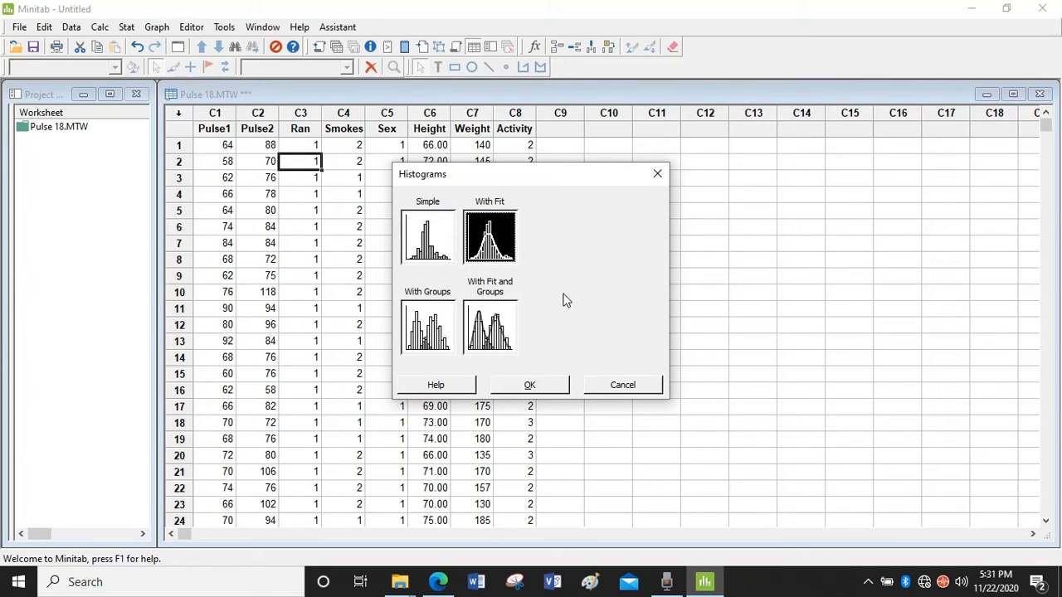
pyautogui.click(533, 388)
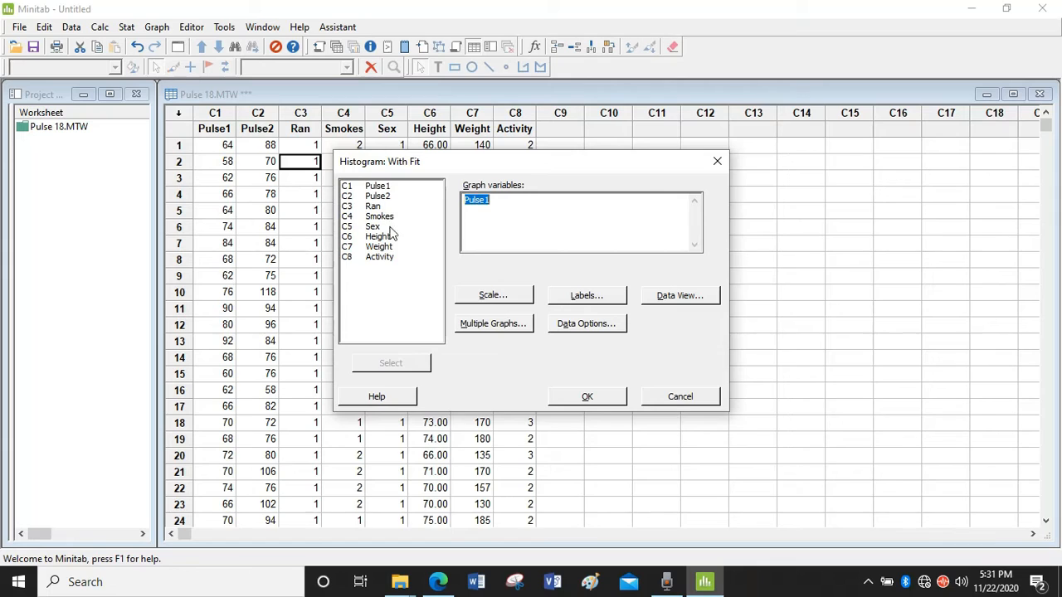
pyautogui.doubleClick(375, 187)
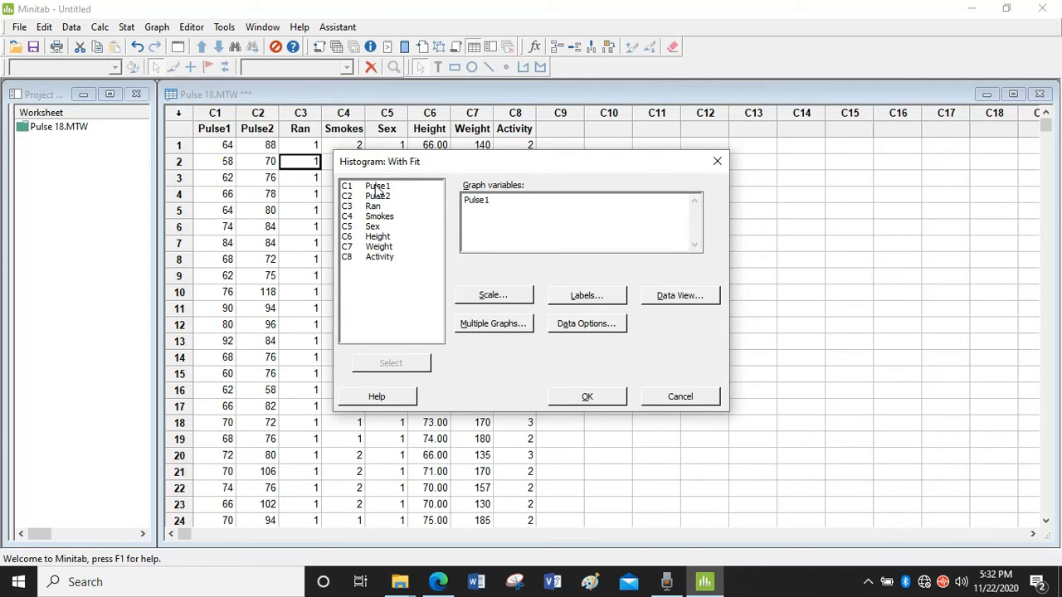
pyautogui.click(605, 398)
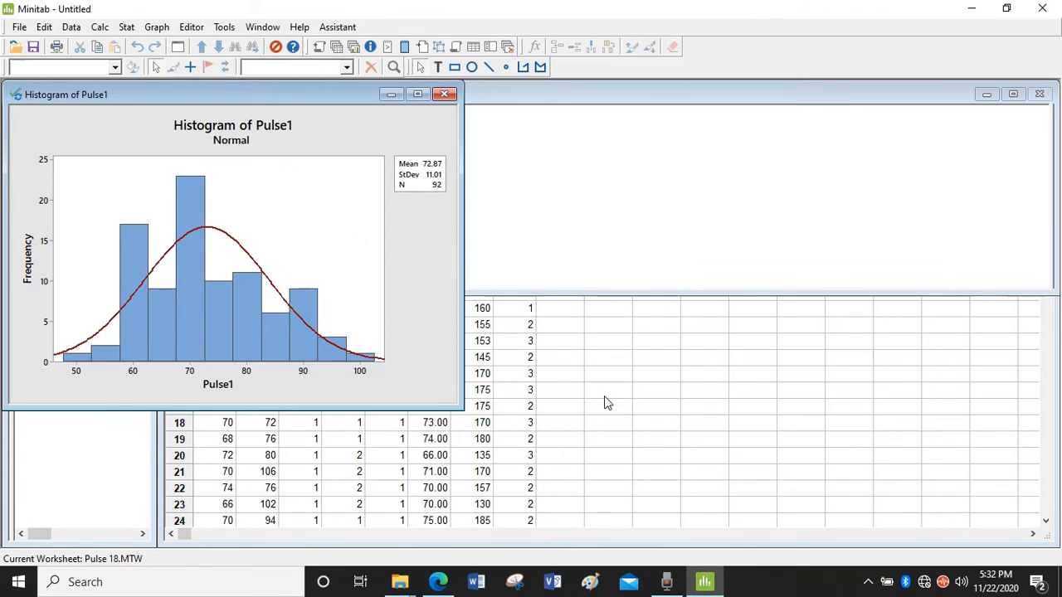
pyautogui.click(353, 48)
pyautogui.click(354, 48)
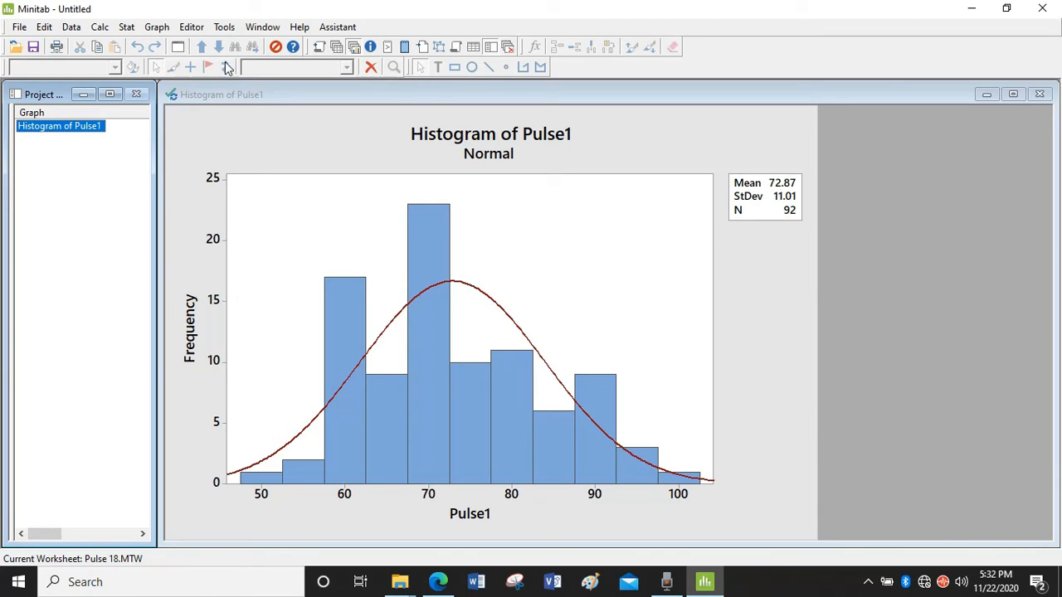
# - Return to the Pulse 18 worksheet and set up another histogram of the With Fit and Groups type
pyautogui.click(336, 50)
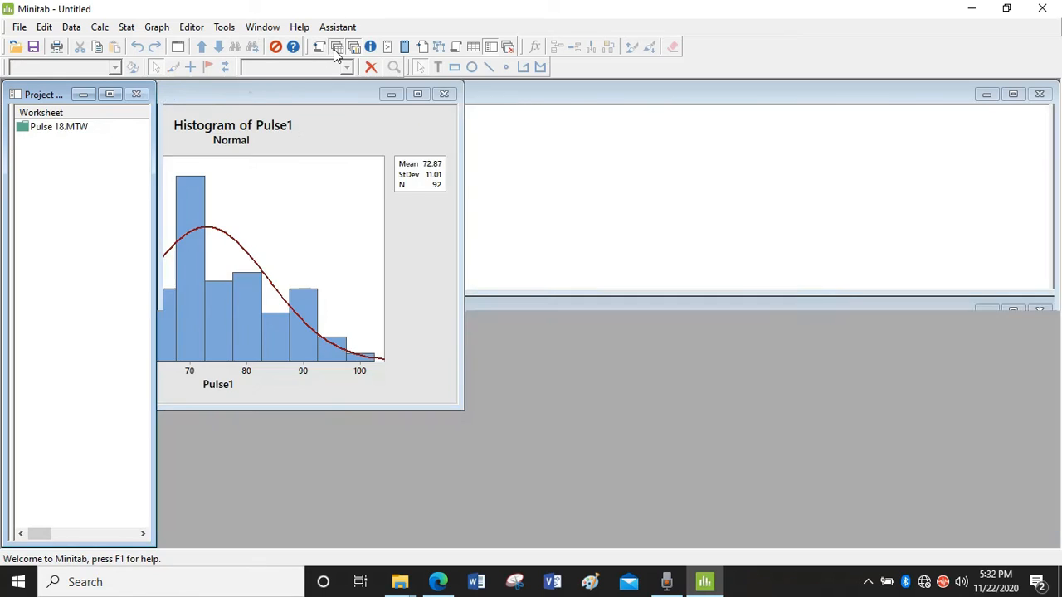
pyautogui.click(157, 27)
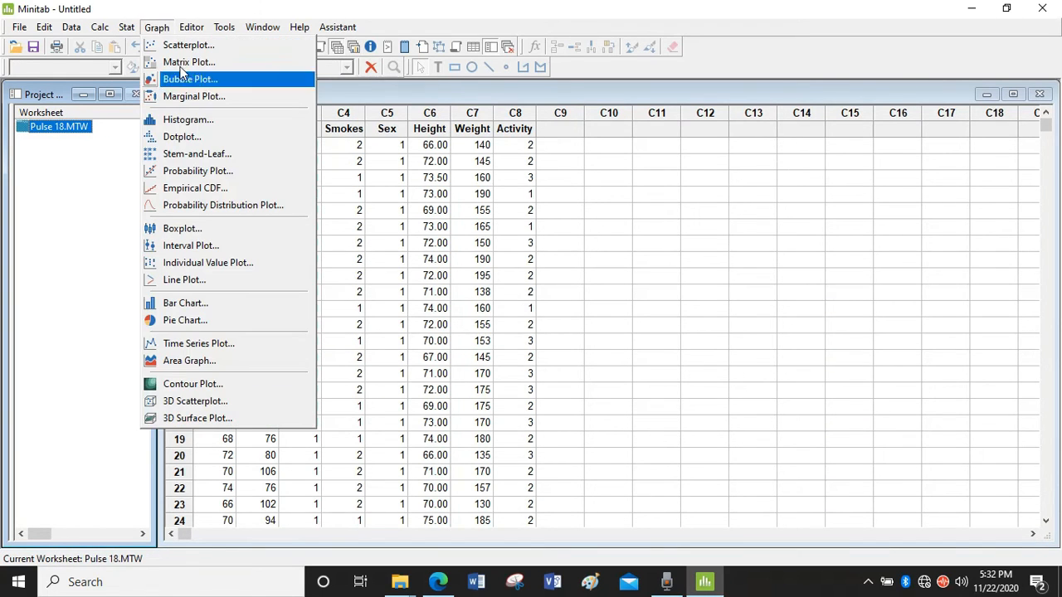
pyautogui.click(214, 121)
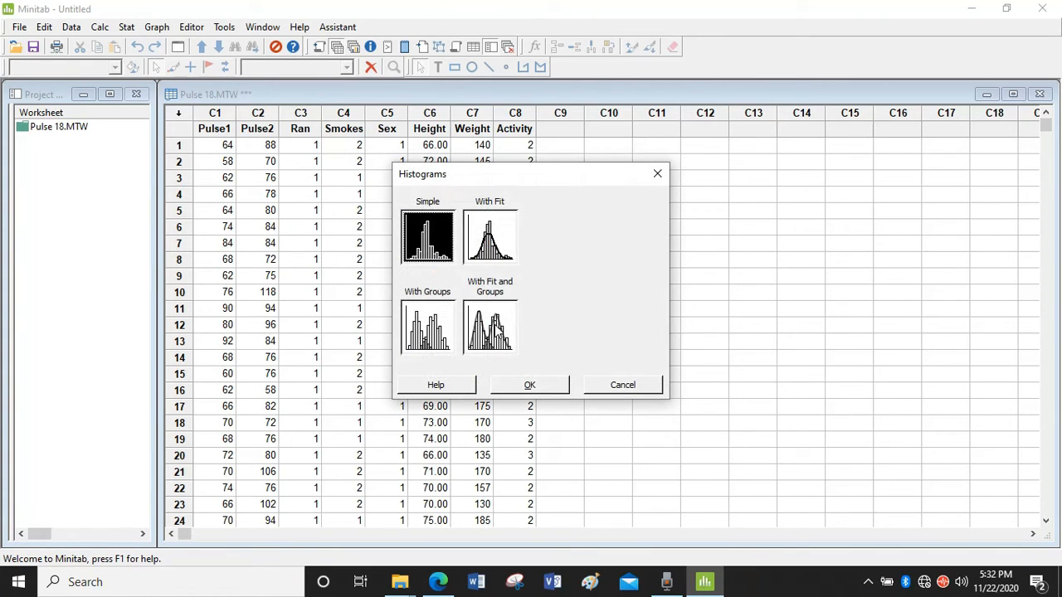
pyautogui.click(496, 332)
pyautogui.click(531, 384)
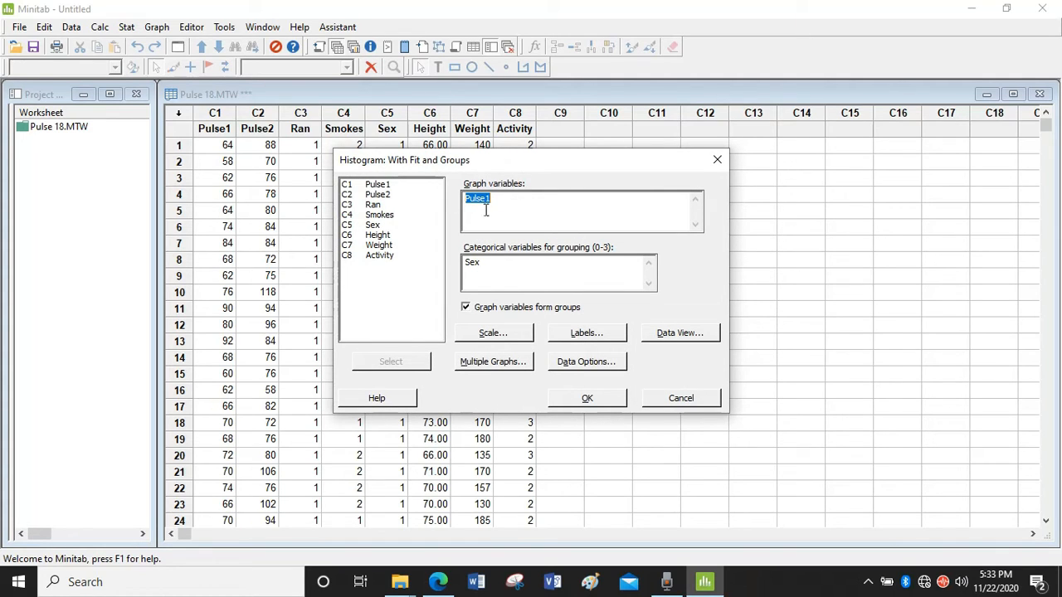
# - Create the histogram of Pulse1 with Sex as the categorical grouping variable and display it enlarged
pyautogui.doubleClick(386, 184)
pyautogui.moveTo(486, 263); pyautogui.dragTo(449, 262)
pyautogui.press('Delete')
pyautogui.doubleClick(374, 225)
pyautogui.click(587, 398)
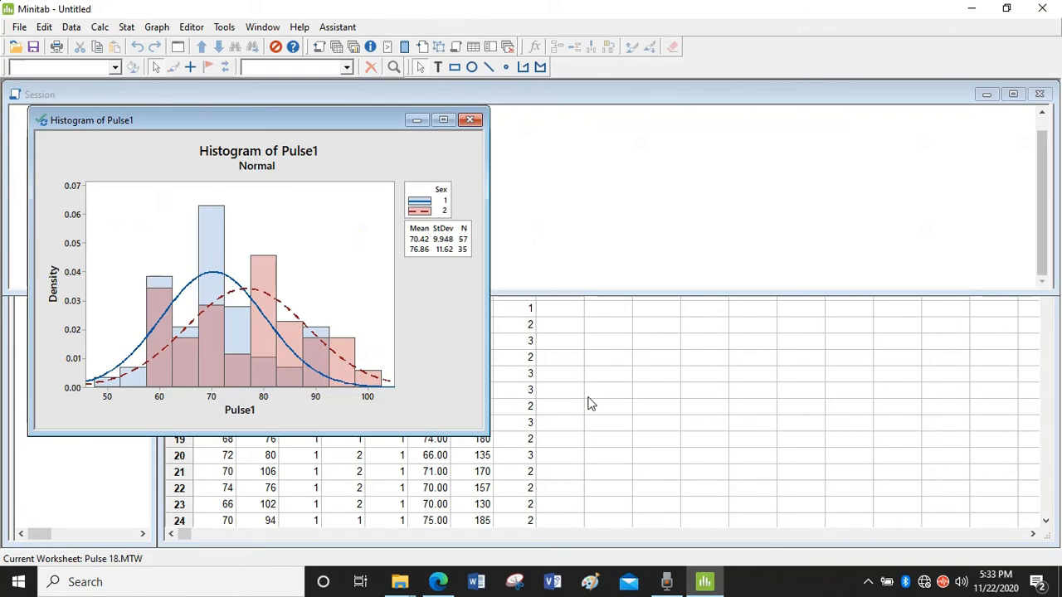
pyautogui.click(353, 47)
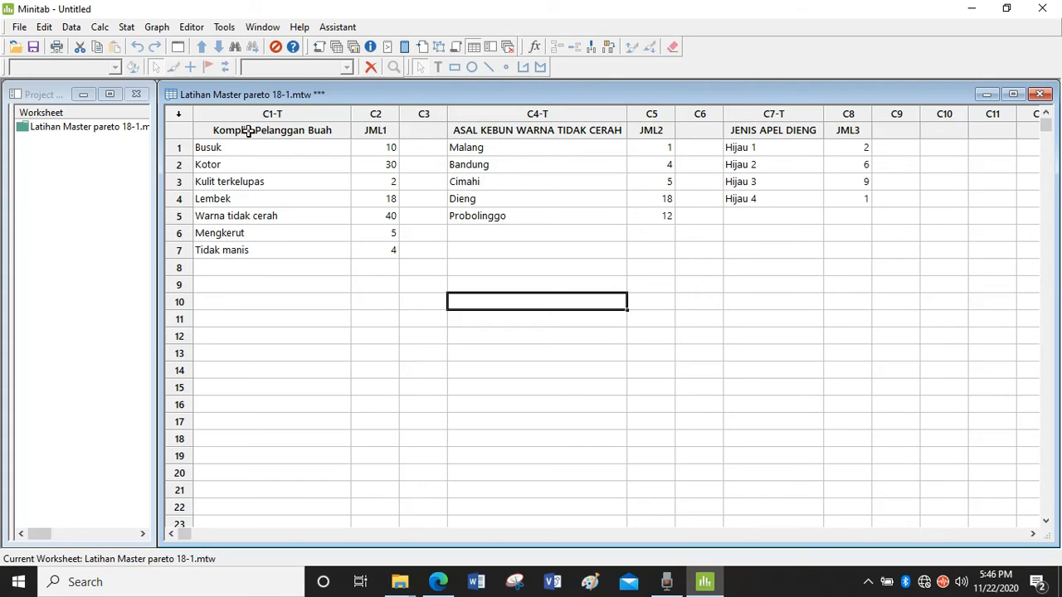
# - Set up a Pareto chart with Komplin Pelanggan Buah as the defects data and JML1 as the frequencies
pyautogui.click(125, 27)
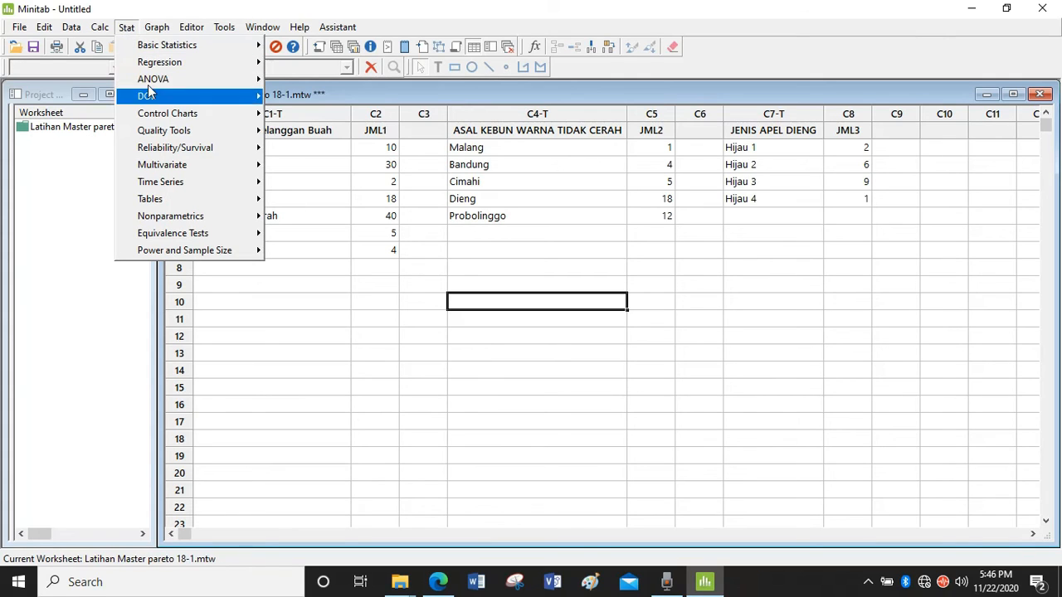
pyautogui.moveTo(187, 136)
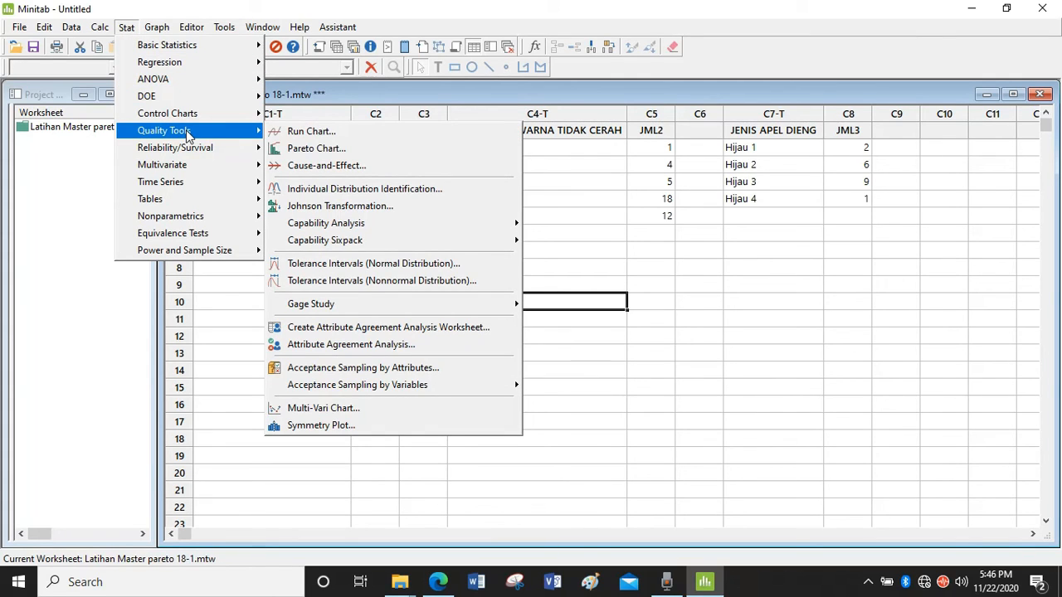
pyautogui.click(304, 149)
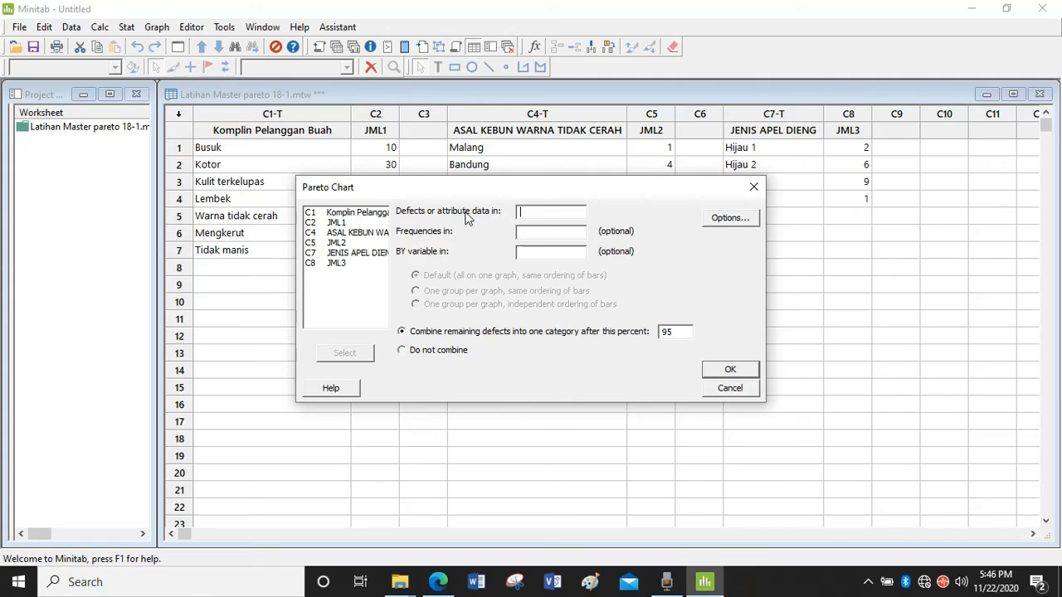
pyautogui.doubleClick(373, 215)
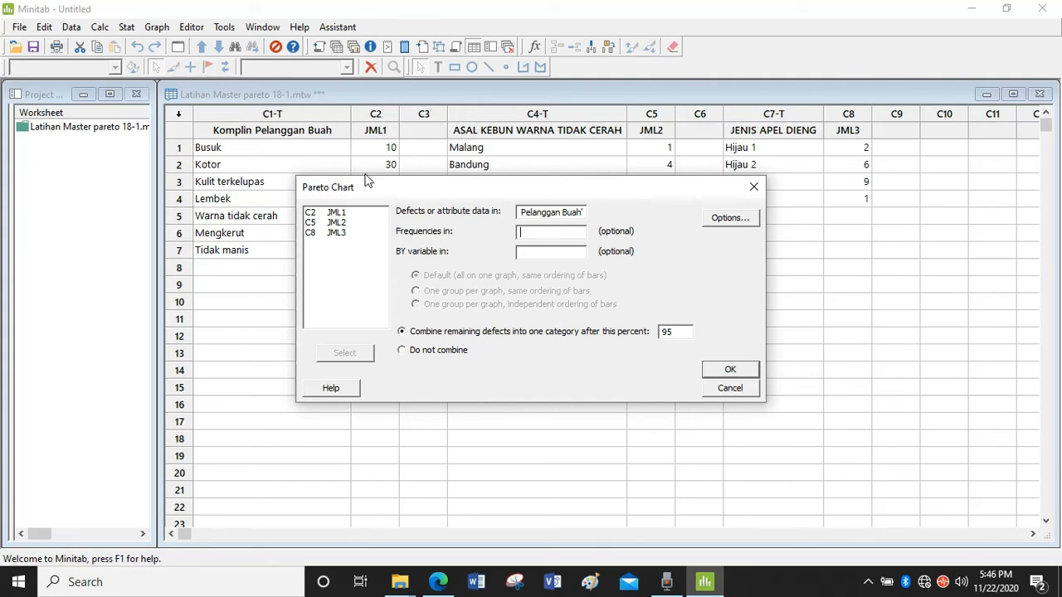
pyautogui.doubleClick(336, 212)
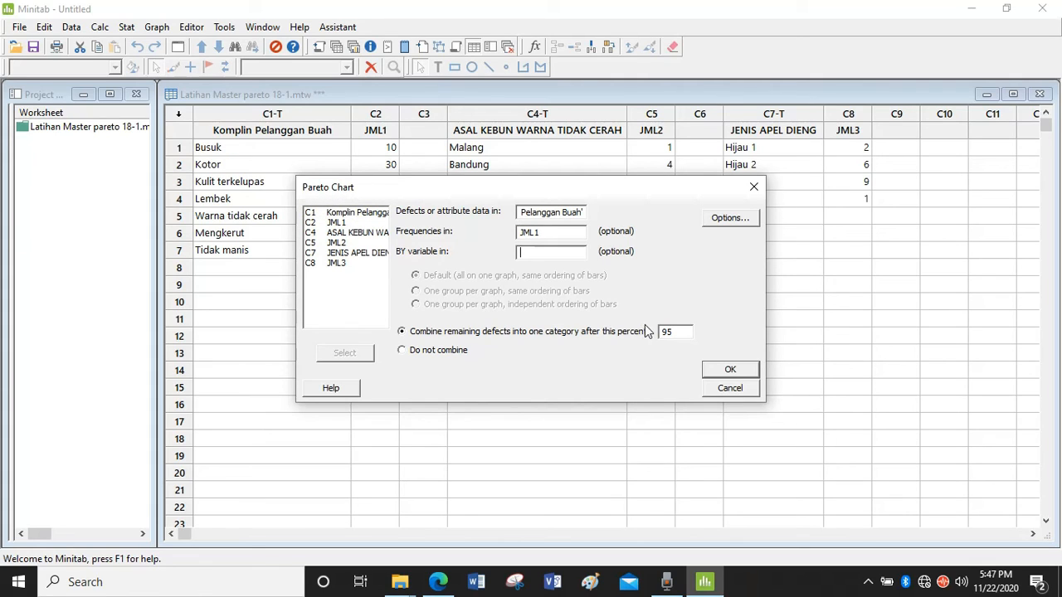
# - Create the Pareto chart of Komplin Pelanggan Buah and display it enlarged
pyautogui.click(729, 372)
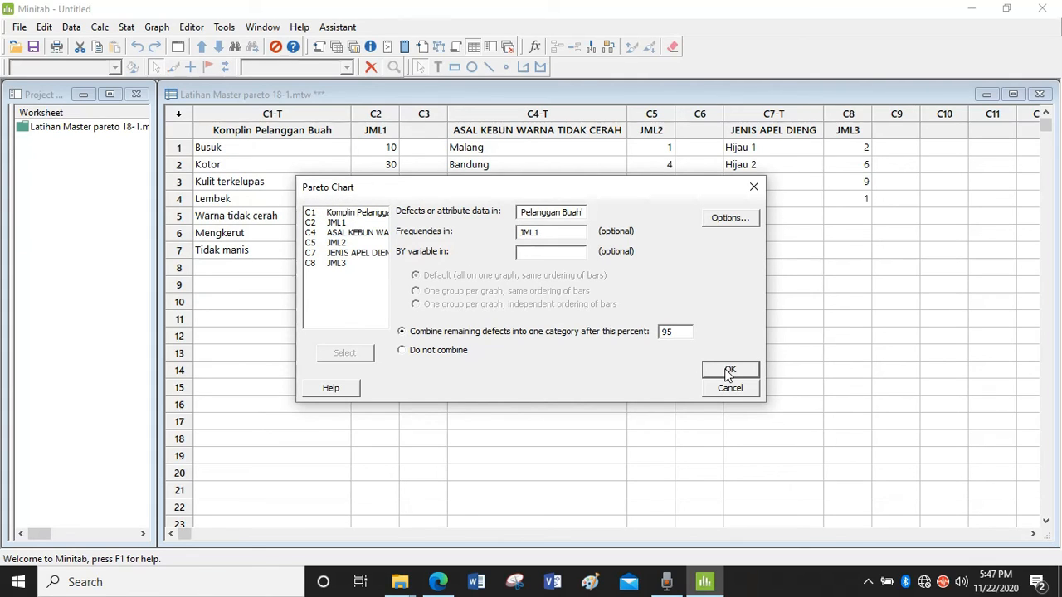
pyautogui.click(729, 372)
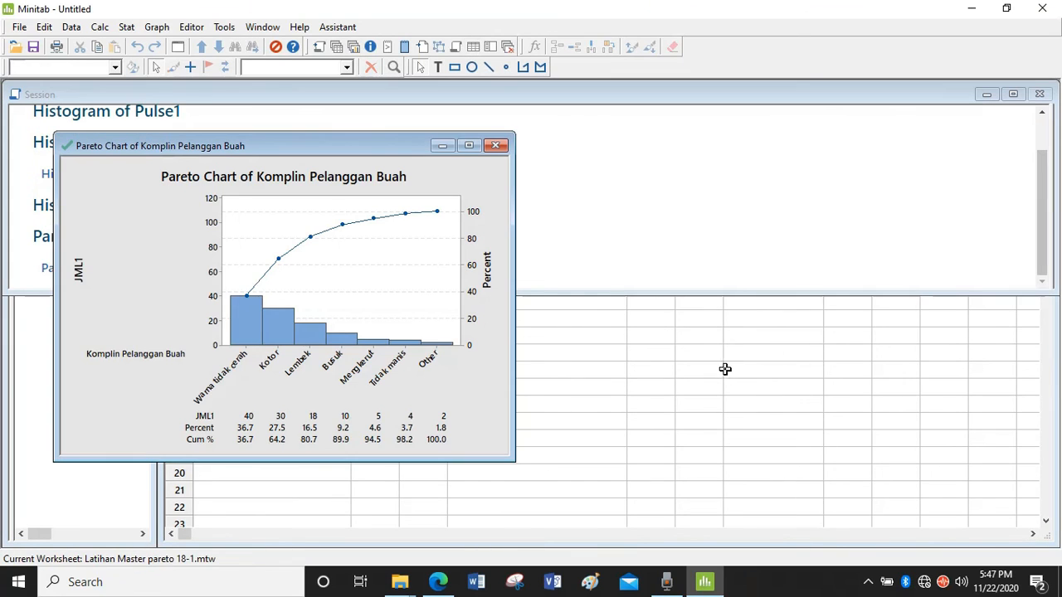
pyautogui.click(354, 51)
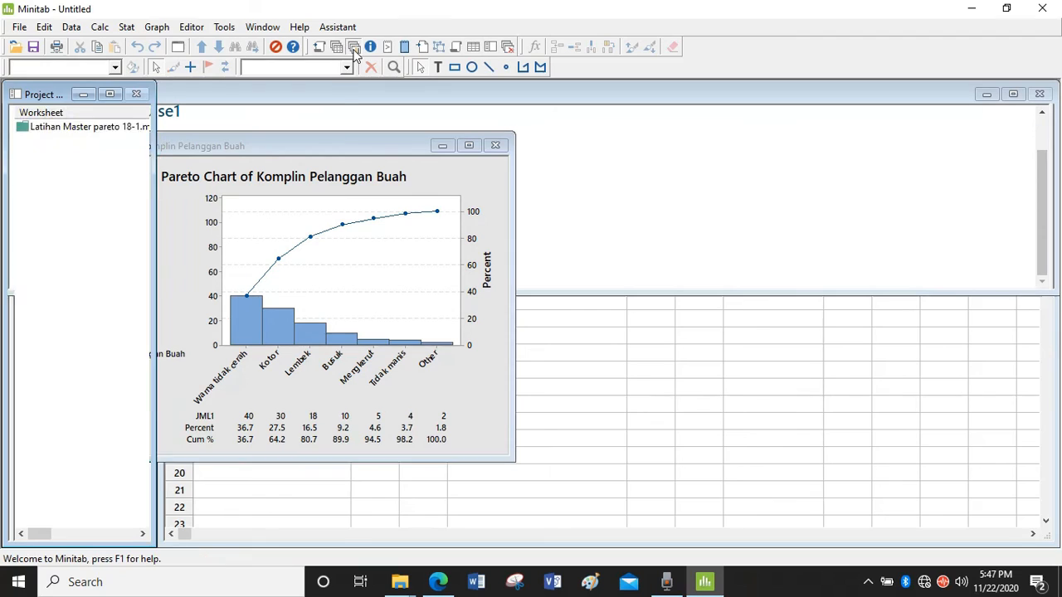